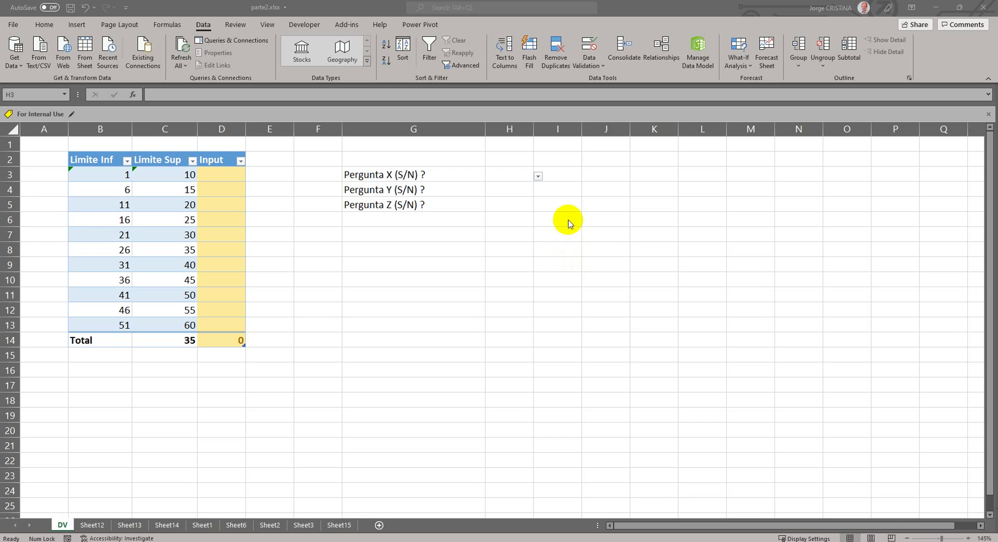
# - Remove the custom formula from the data validation of Input cells D3:D13 and allow any value
pyautogui.click(207, 28)
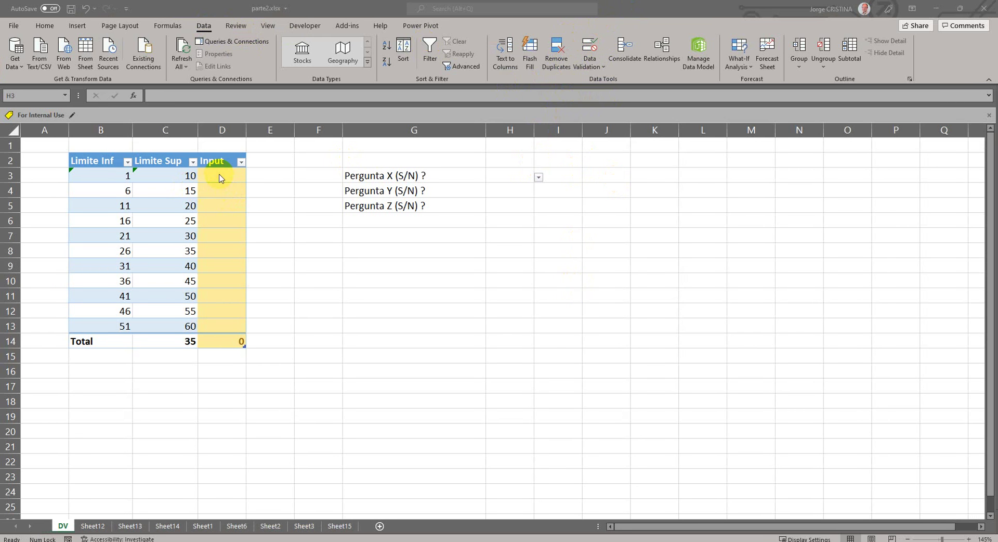
pyautogui.click(221, 175)
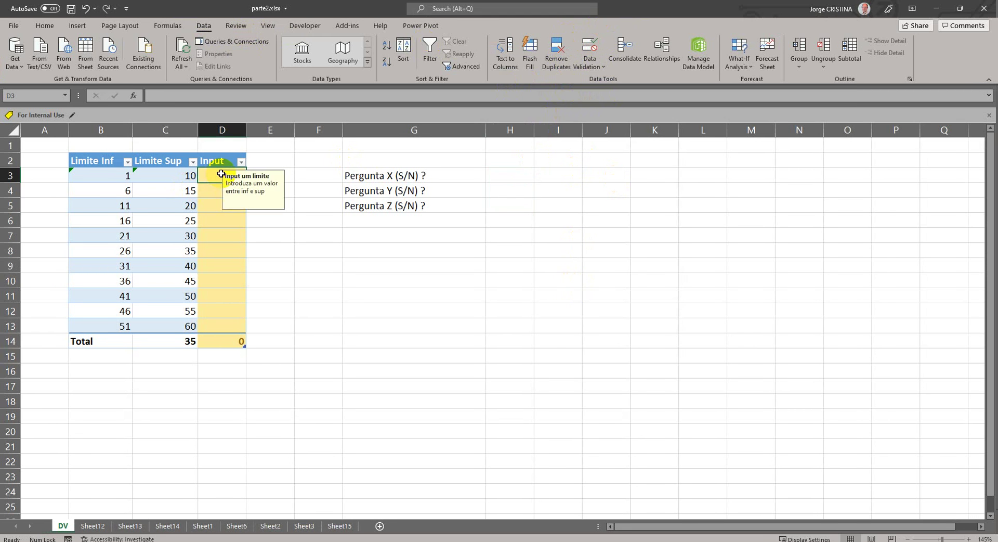
pyautogui.moveTo(221, 175); pyautogui.dragTo(215, 327)
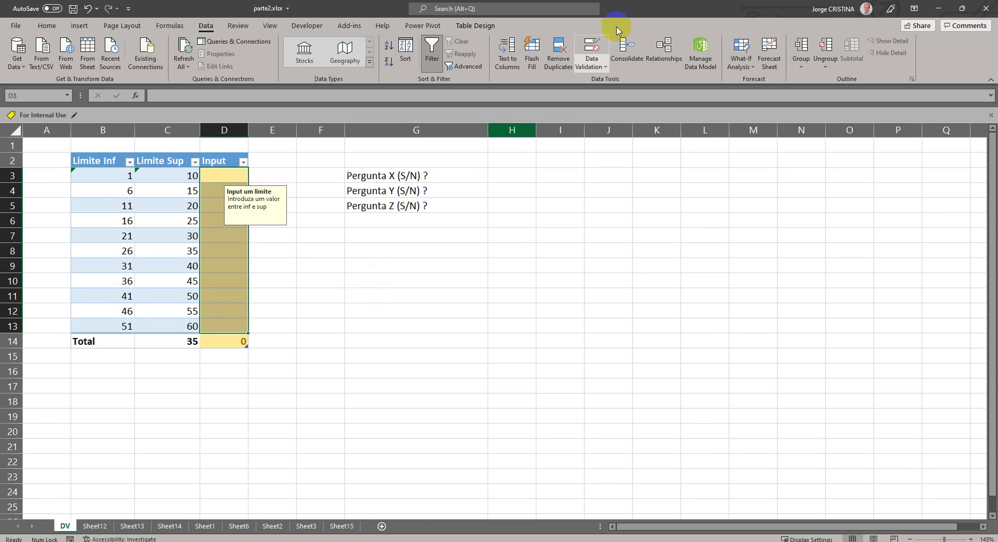
pyautogui.click(597, 52)
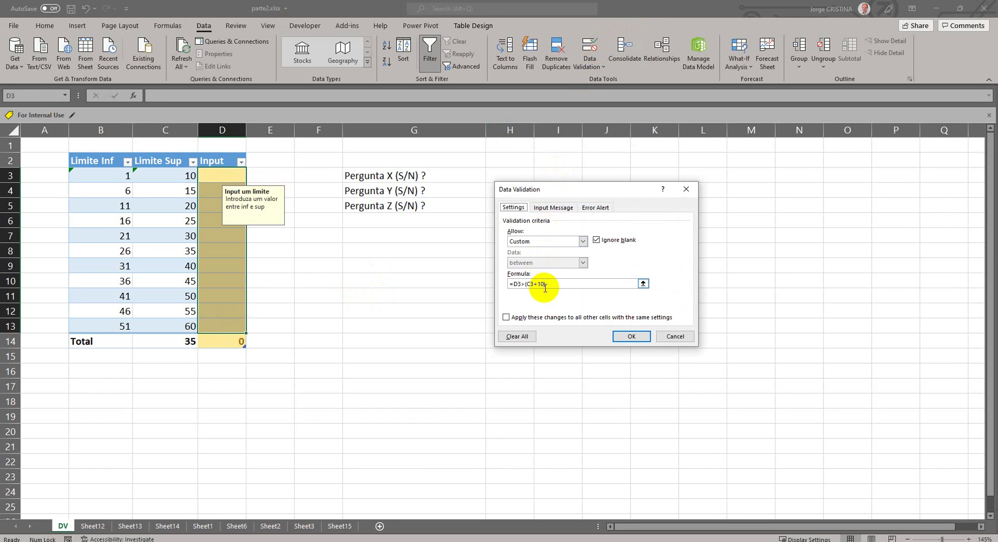
pyautogui.moveTo(546, 283); pyautogui.dragTo(475, 269)
pyautogui.press('BackSpace')
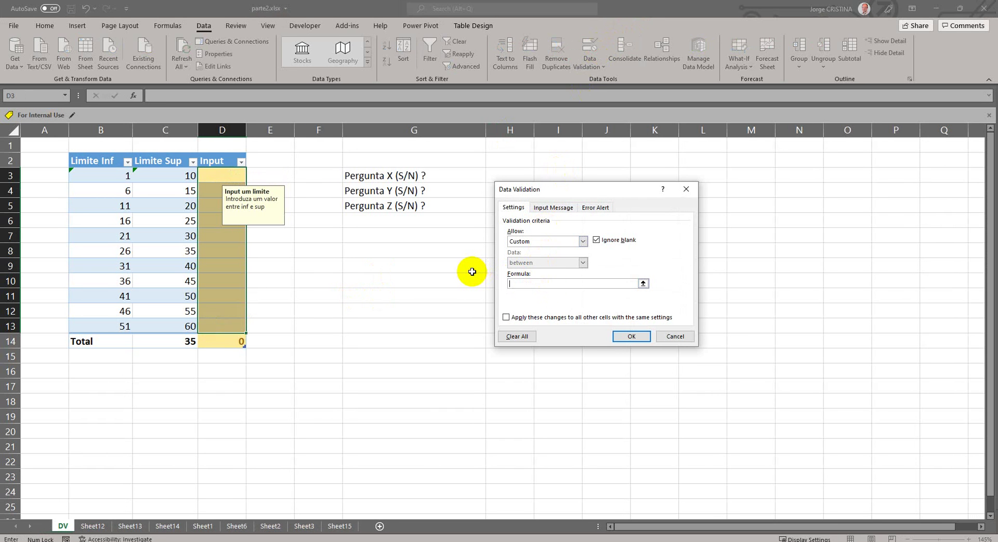
pyautogui.click(583, 241)
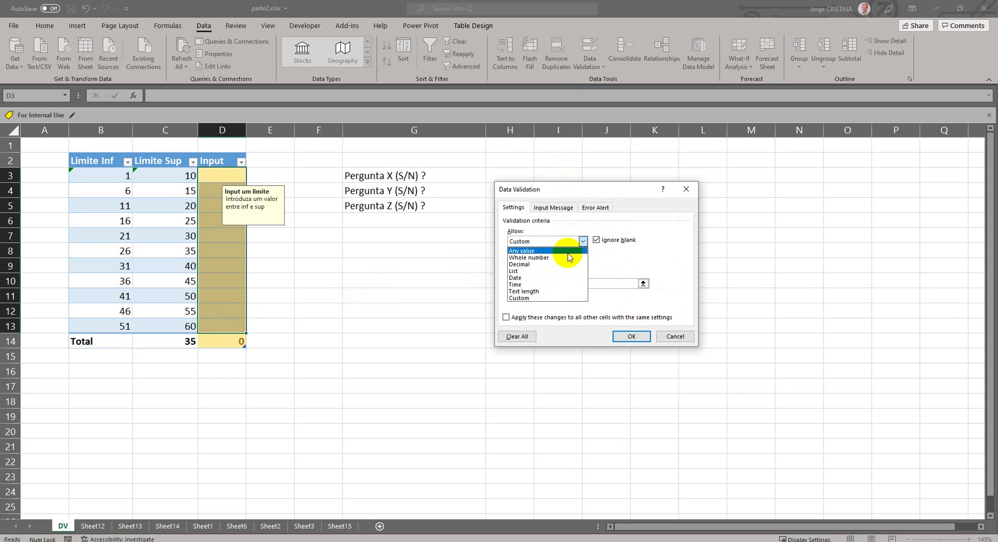
pyautogui.click(568, 253)
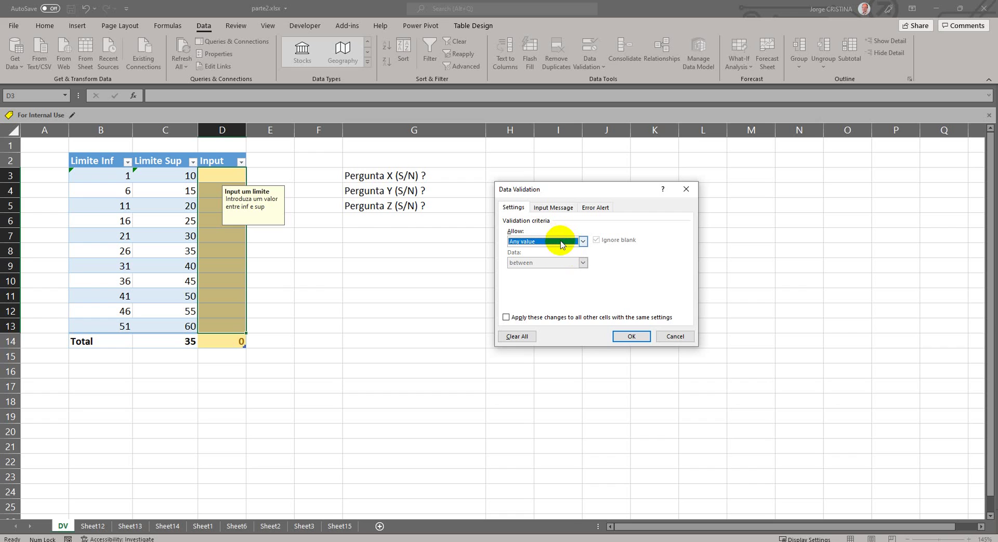
# - Restrict the Input cells to whole numbers between 1 and 100
pyautogui.click(562, 241)
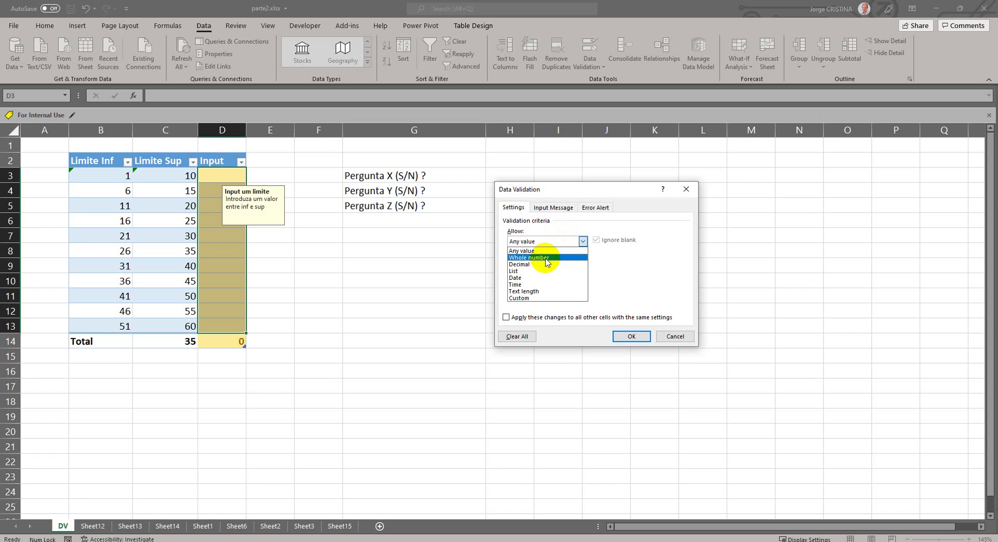
pyautogui.click(548, 257)
pyautogui.click(545, 283)
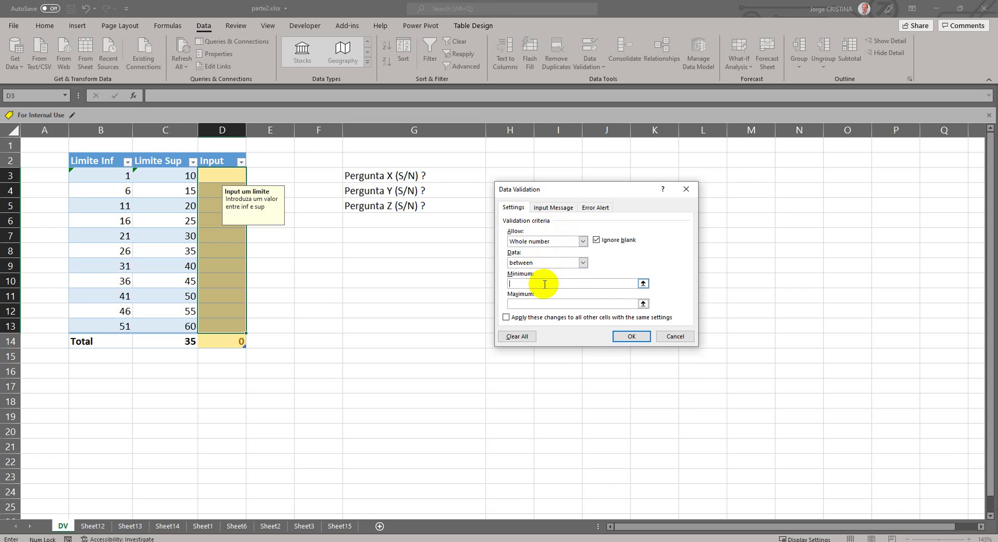
pyautogui.write('1')
pyautogui.write('100')
pyautogui.click(546, 264)
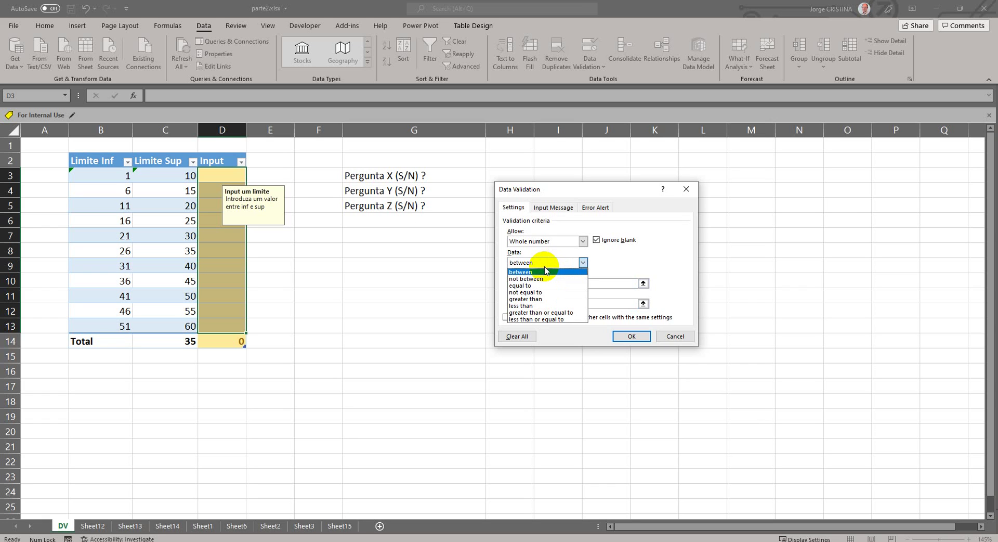
pyautogui.click(653, 266)
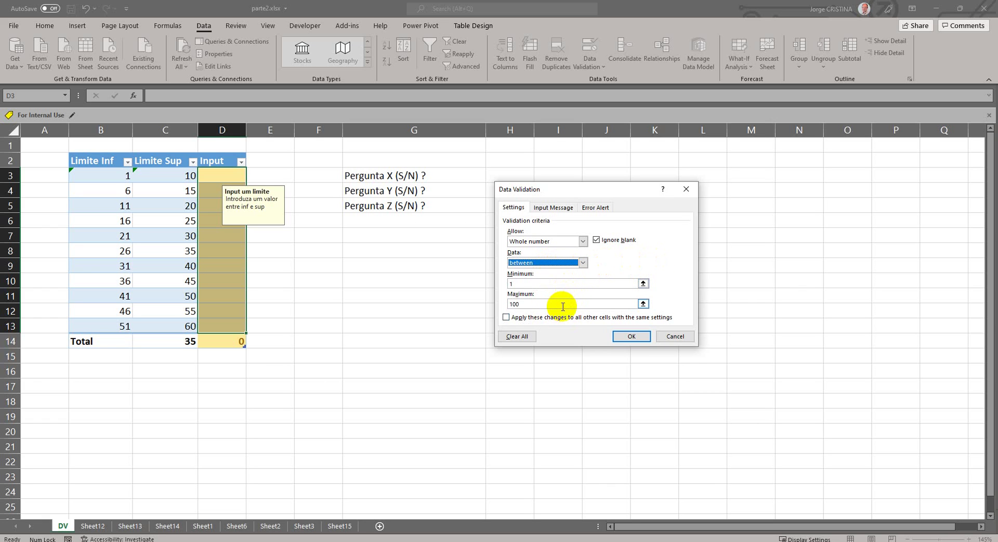
# - Review the validation's input message and error alert, and apply the rule to all other cells with the same settings
pyautogui.click(561, 208)
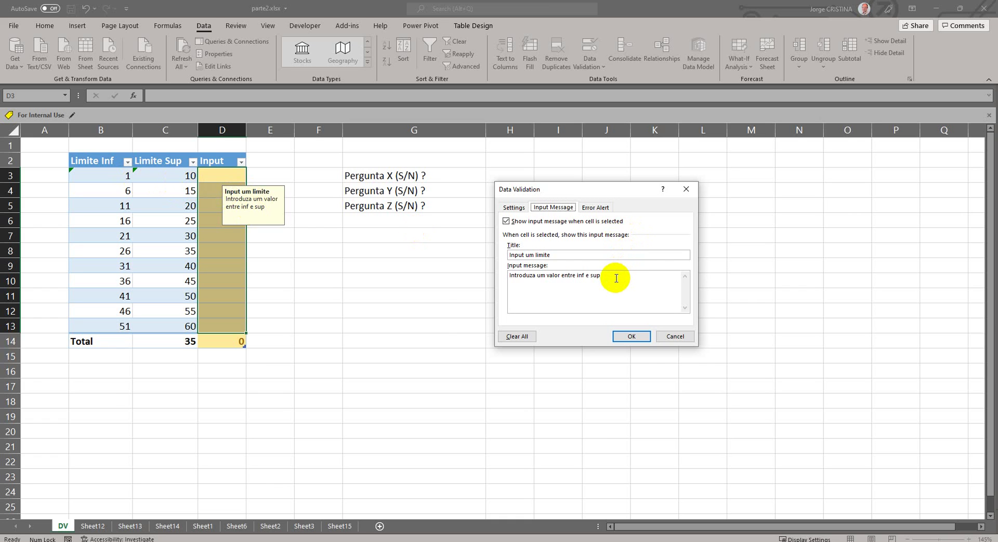
pyautogui.click(598, 207)
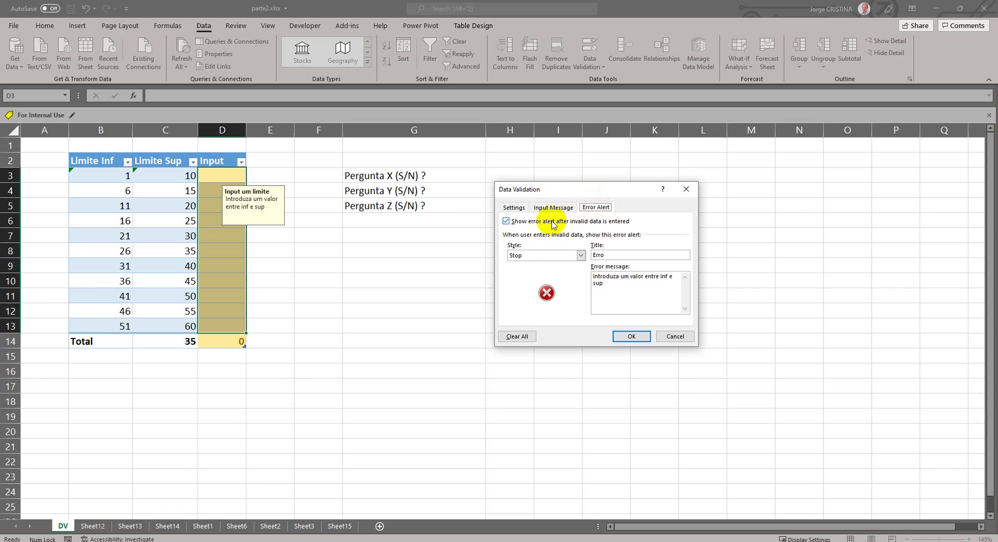
pyautogui.click(514, 210)
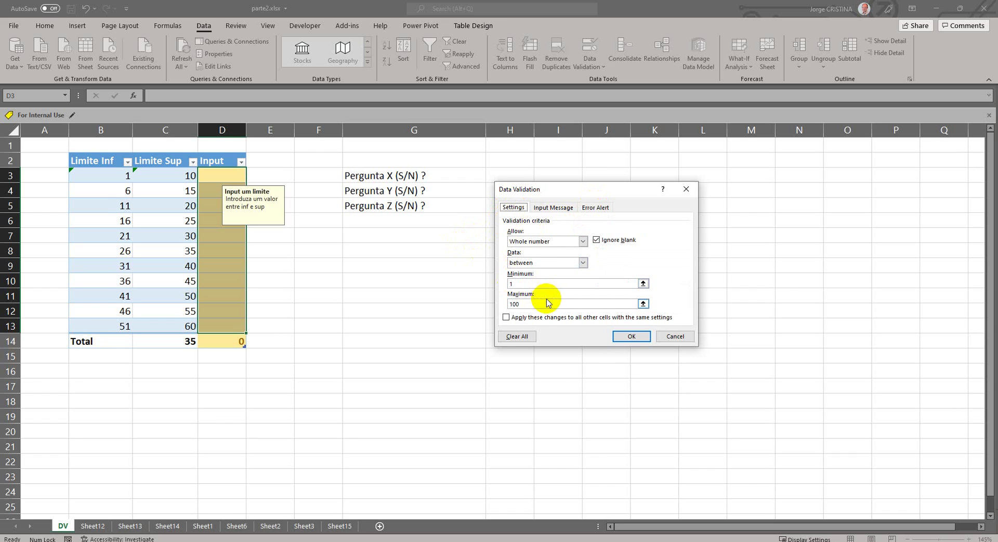
pyautogui.click(541, 318)
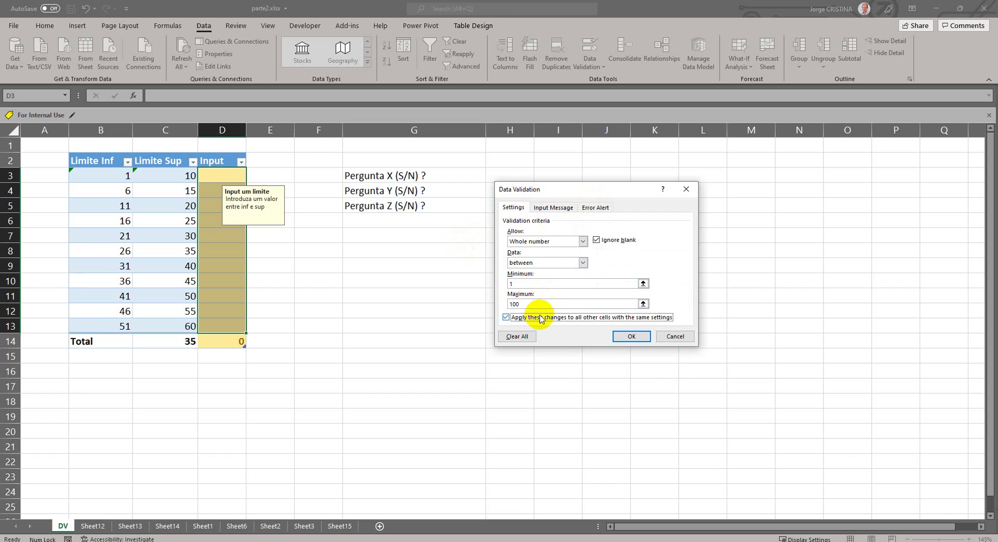
pyautogui.click(631, 335)
# - Reopen the validation from cell D3 and set the maximum to 200 for all cells with the same settings, keeping blanks ignored
pyautogui.click(226, 171)
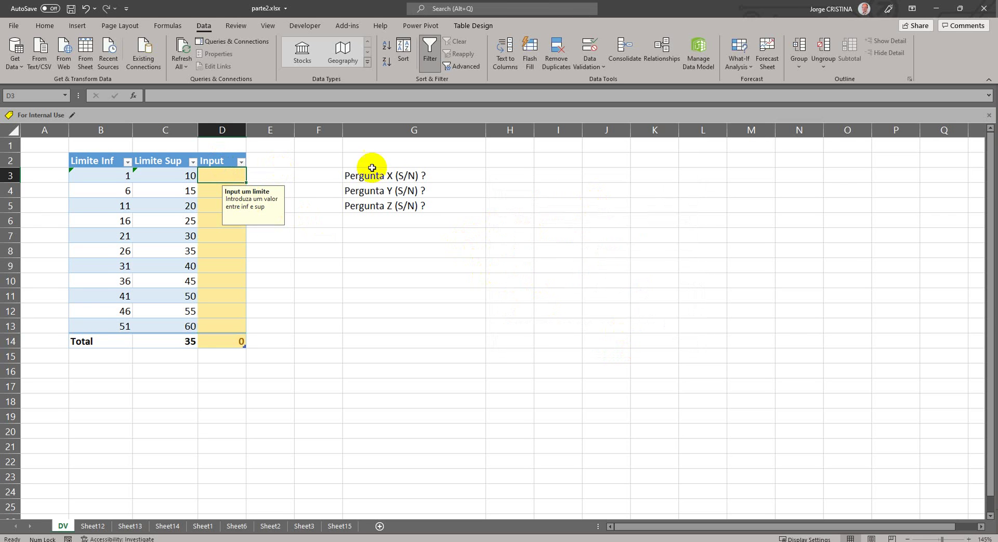
pyautogui.click(583, 52)
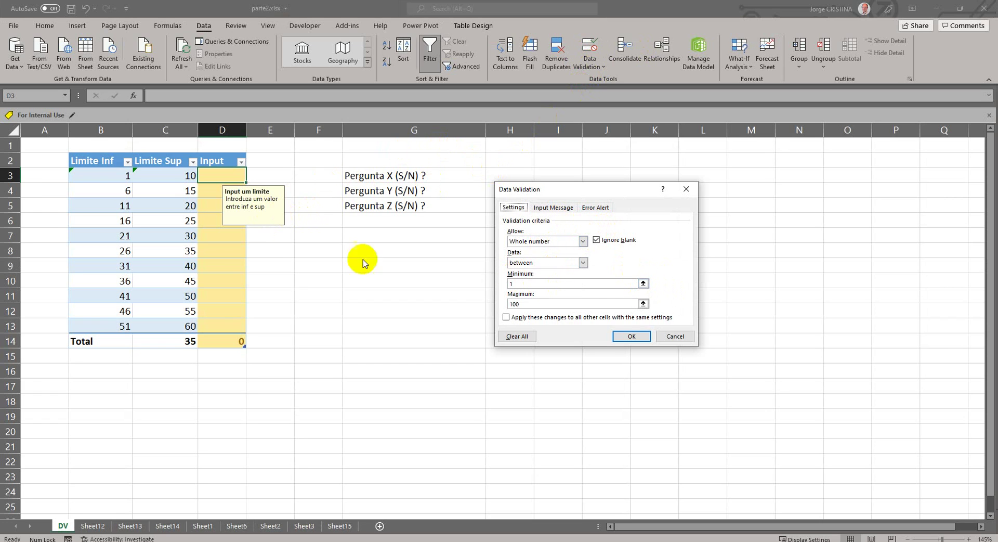
pyautogui.click(539, 320)
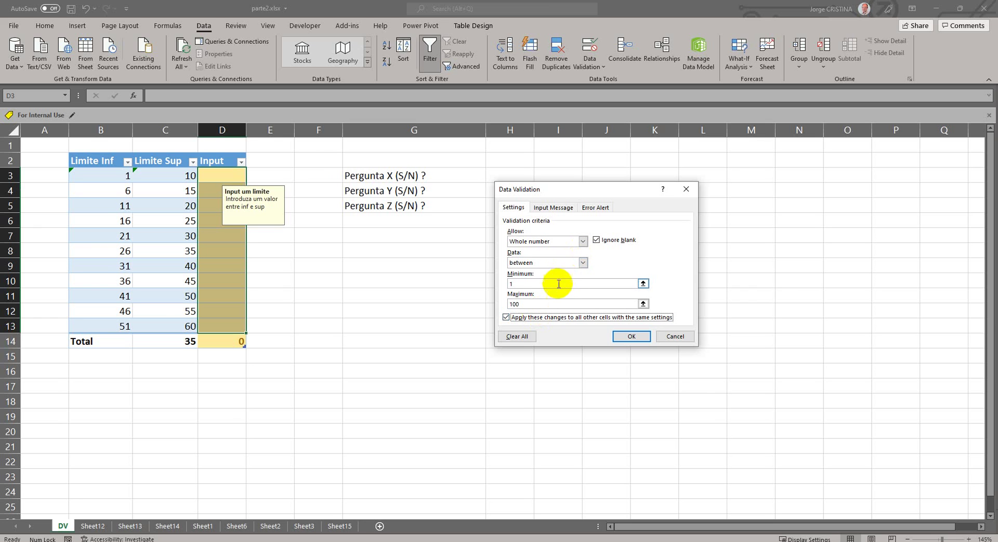
pyautogui.moveTo(508, 304); pyautogui.dragTo(517, 310)
pyautogui.write('200')
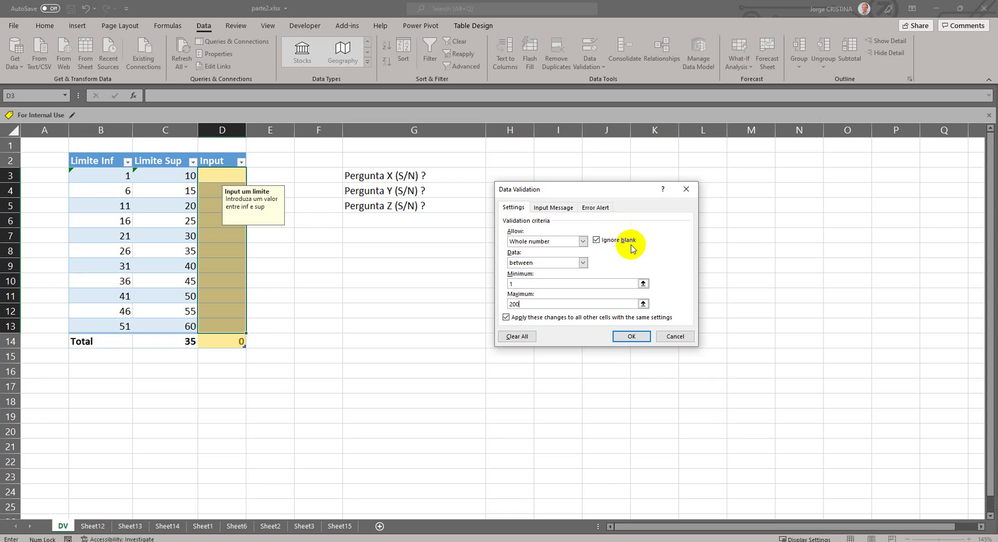
pyautogui.click(612, 241)
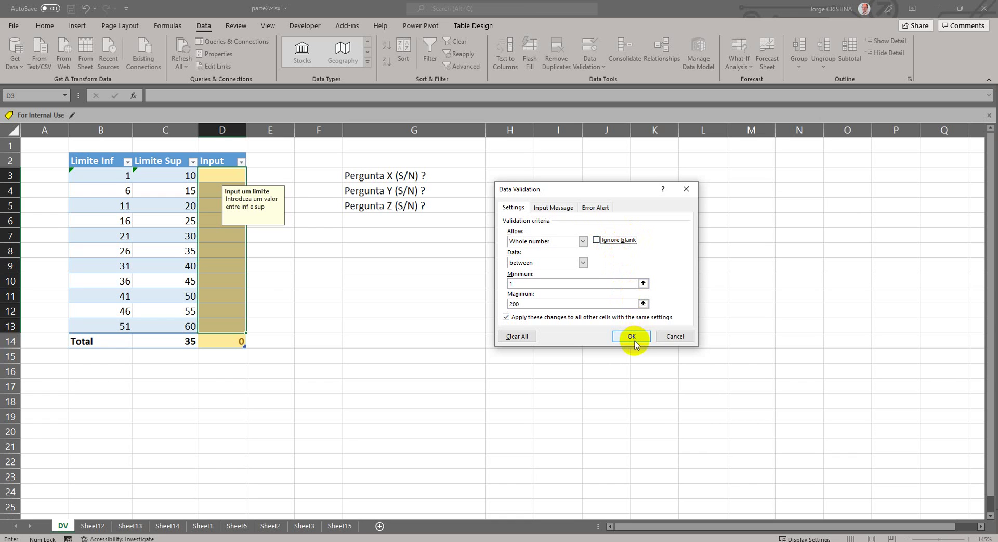
pyautogui.click(614, 241)
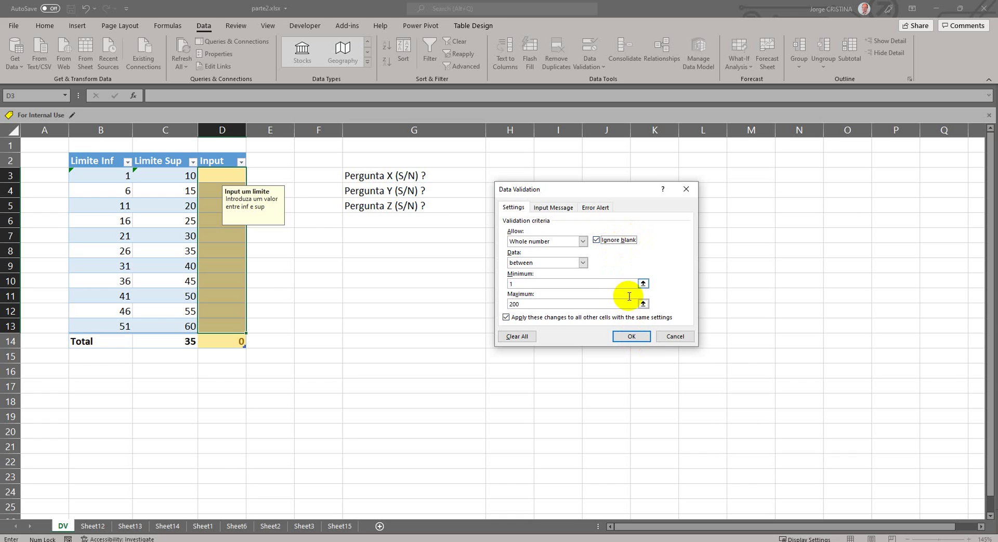
pyautogui.click(631, 336)
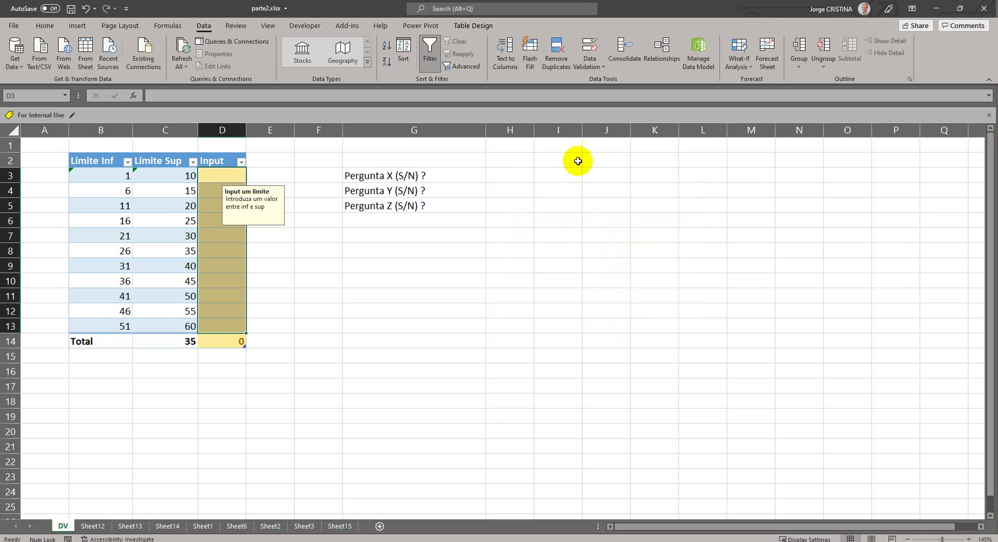
# - Circle the invalid data on the sheet and turn off Ignore blank for all Input cells sharing the validation
pyautogui.click(581, 67)
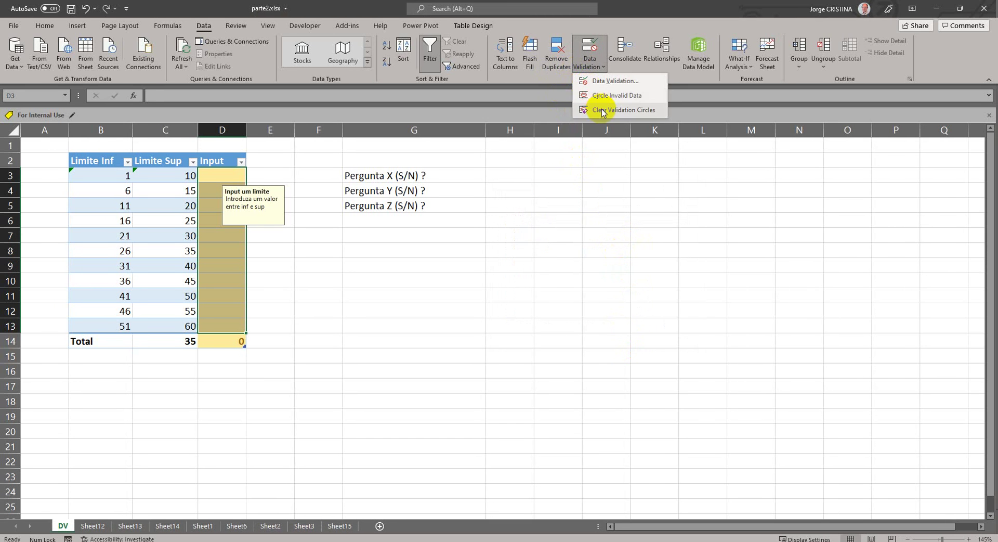
pyautogui.click(601, 96)
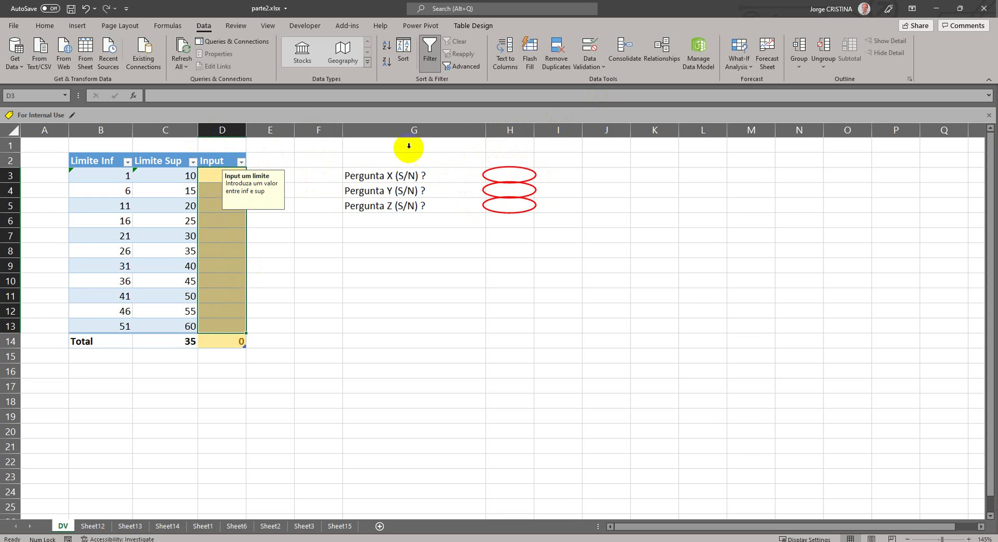
pyautogui.click(593, 66)
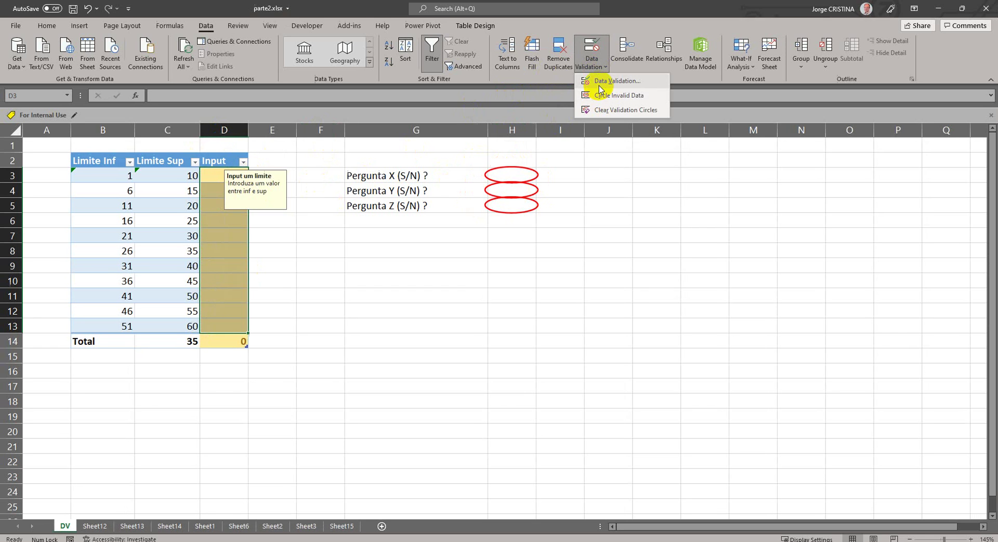
pyautogui.click(599, 86)
pyautogui.click(596, 240)
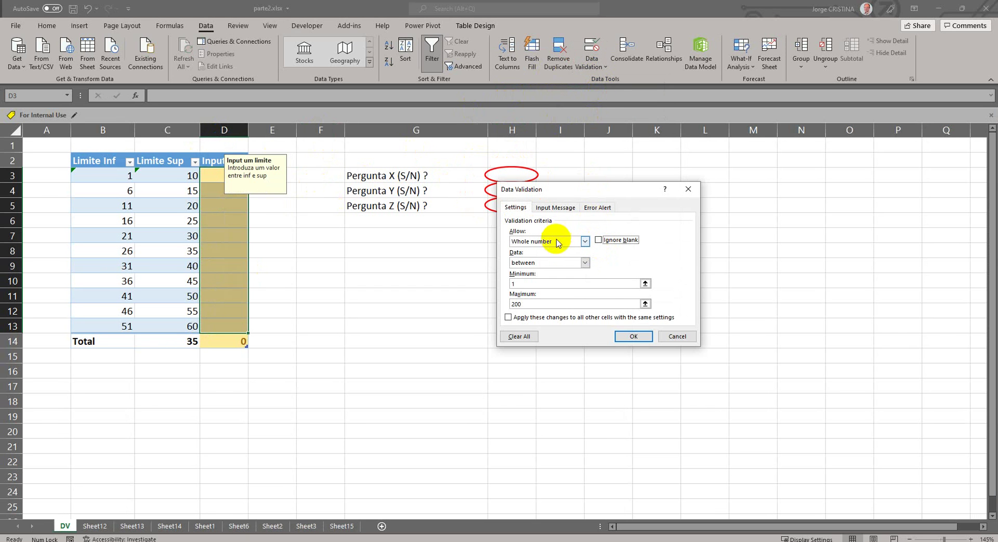
pyautogui.click(587, 317)
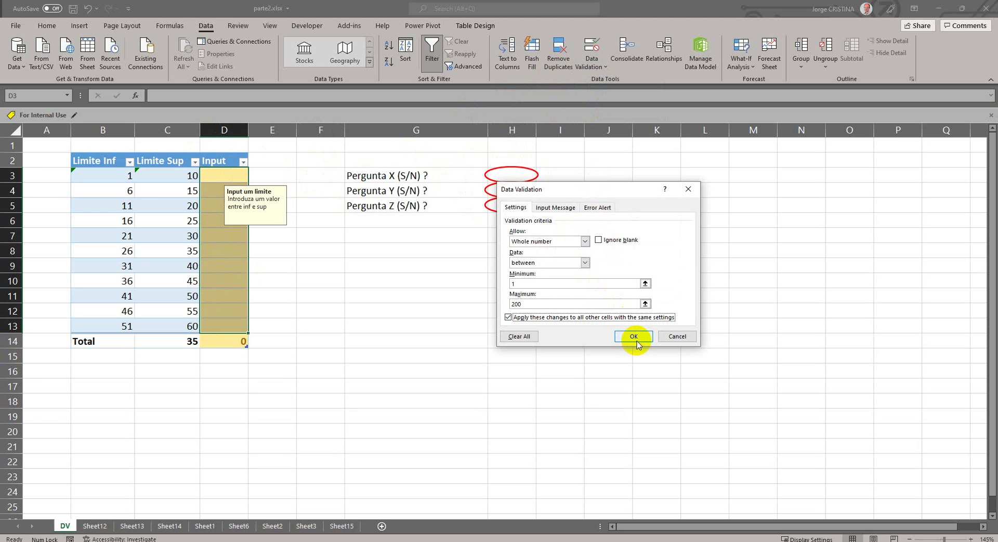
pyautogui.click(634, 338)
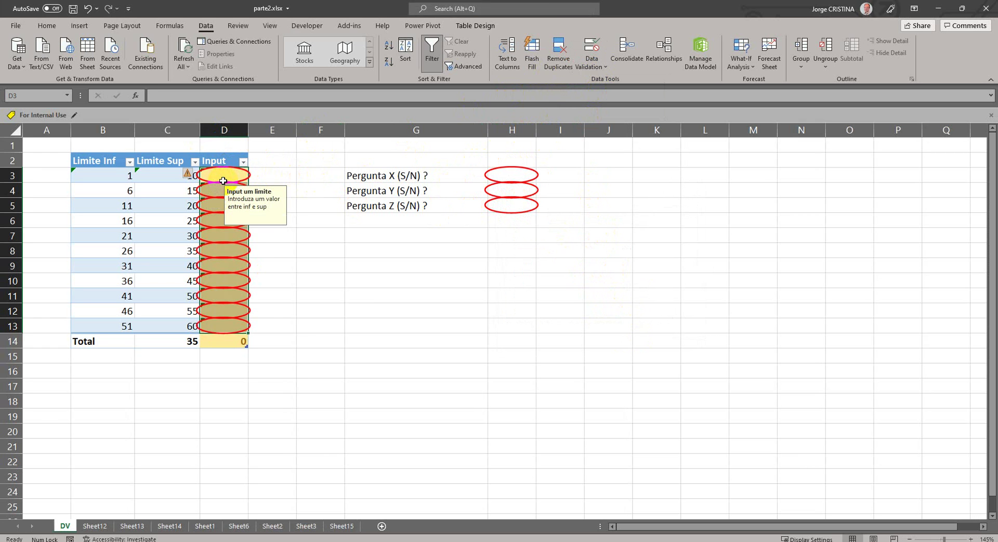
# - Clear the validation circles from the sheet
pyautogui.click(597, 68)
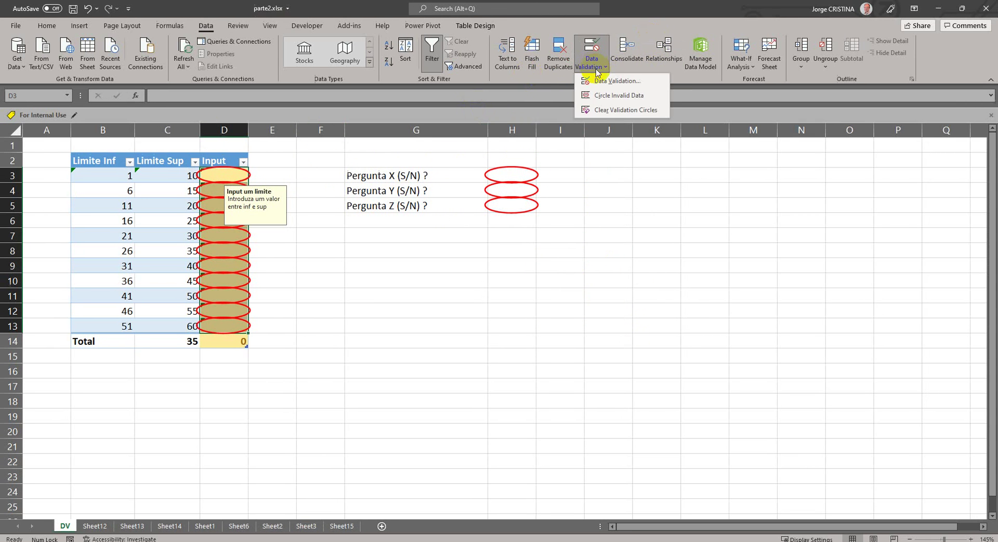
pyautogui.click(595, 110)
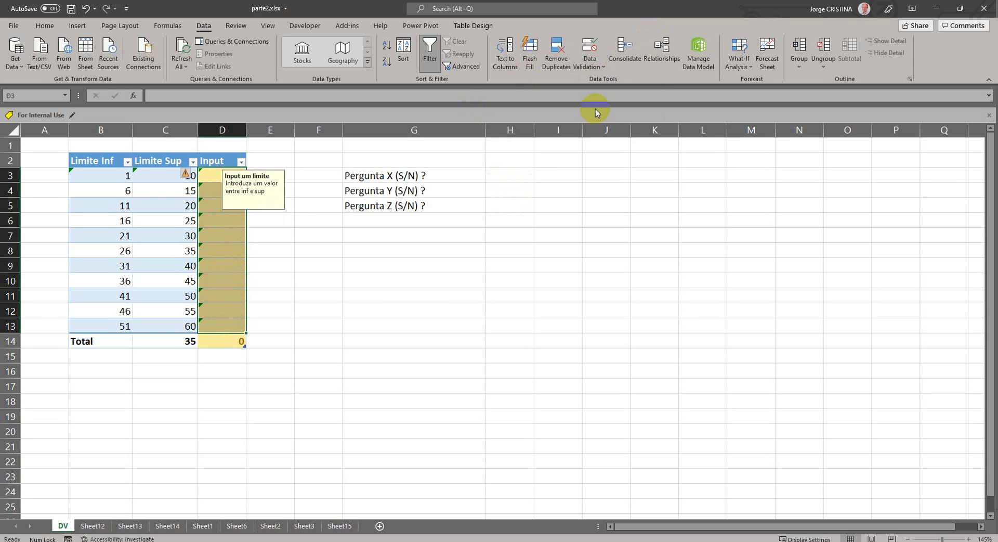
# - Change the Input column's validation to a List sourced from =$O$4:$O$8, applied to all other cells with the same settings
pyautogui.click(587, 65)
pyautogui.click(595, 79)
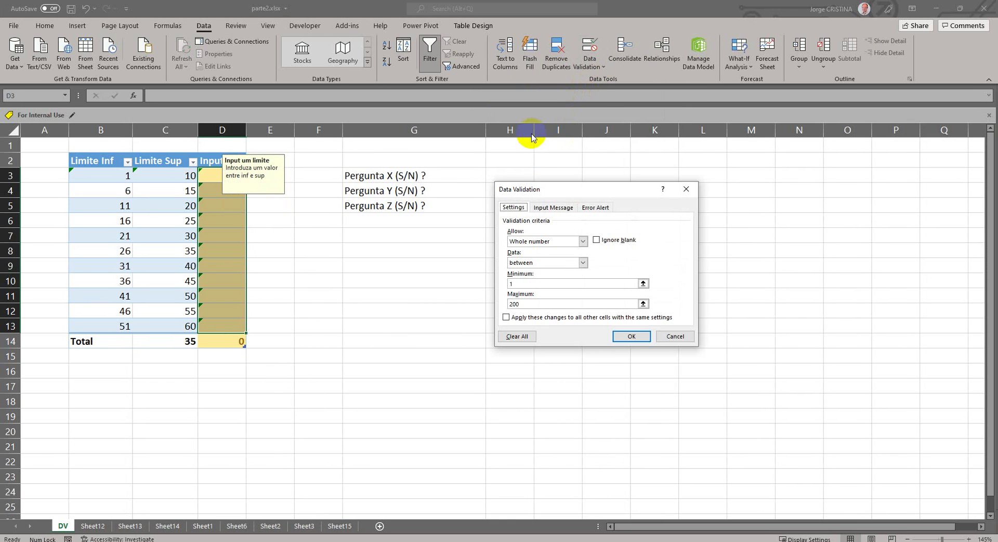
pyautogui.click(584, 241)
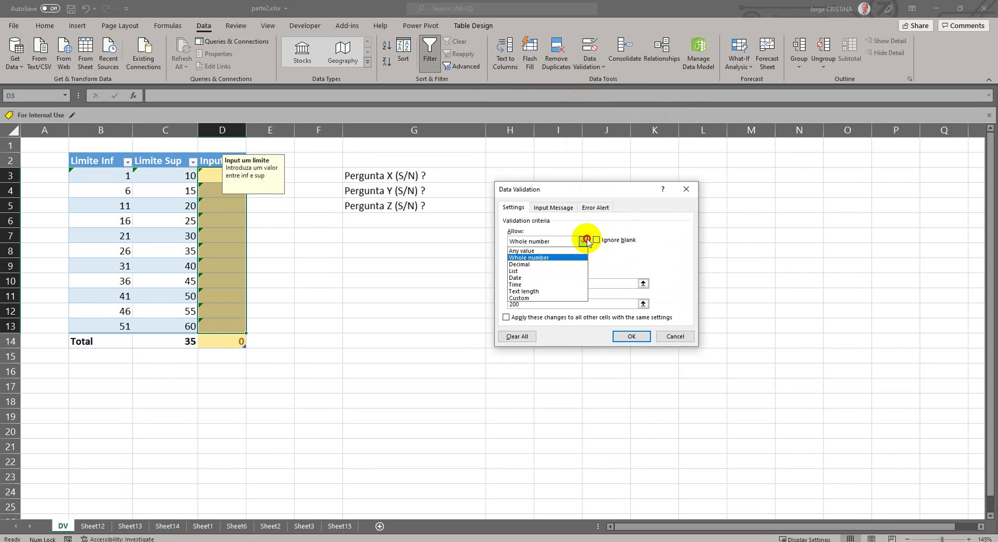
pyautogui.click(570, 271)
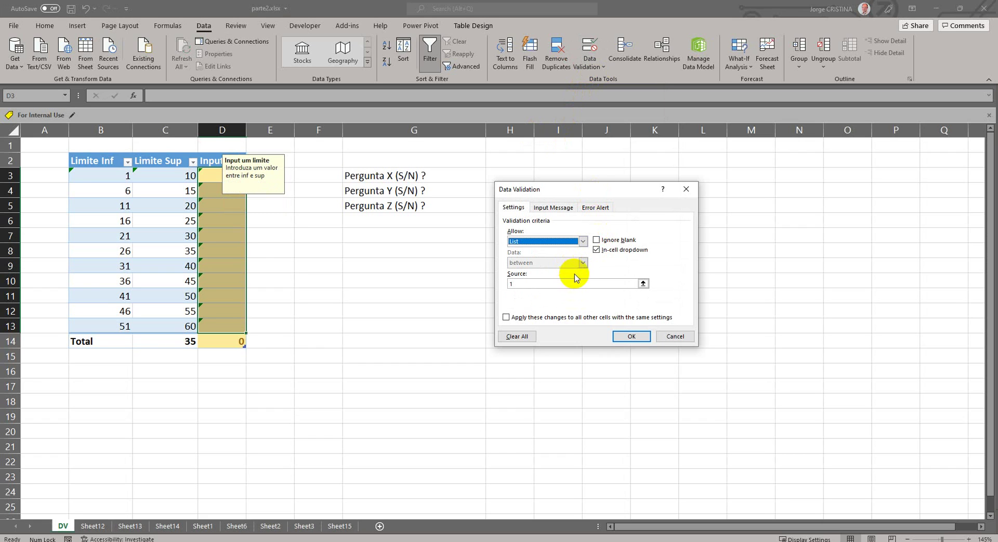
pyautogui.click(552, 318)
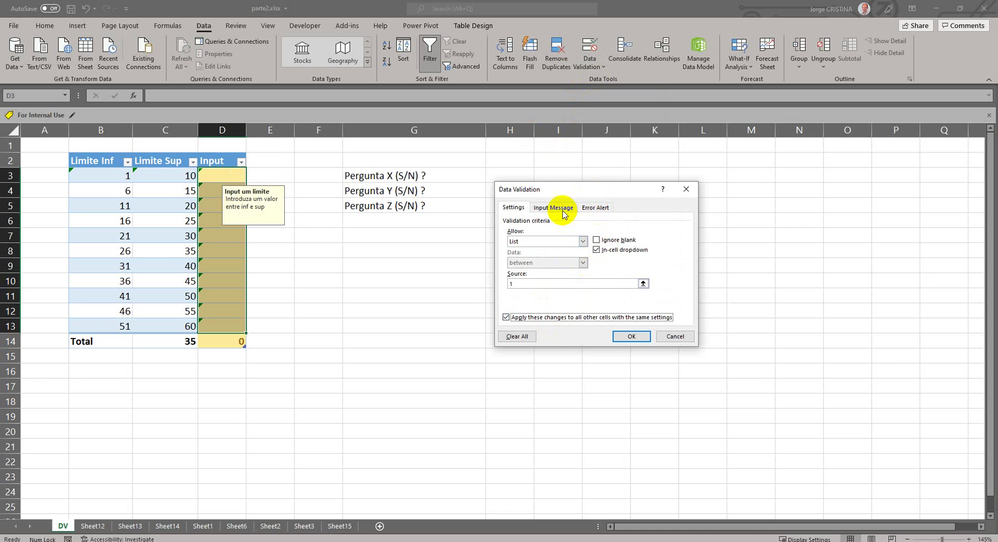
pyautogui.moveTo(558, 283); pyautogui.dragTo(489, 280)
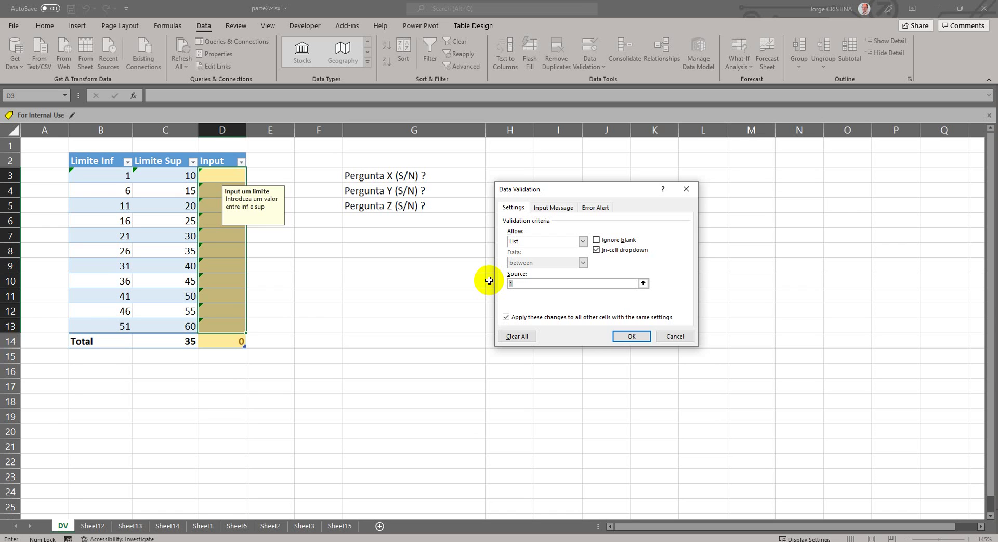
pyautogui.click(843, 187)
pyautogui.moveTo(843, 187); pyautogui.dragTo(848, 249)
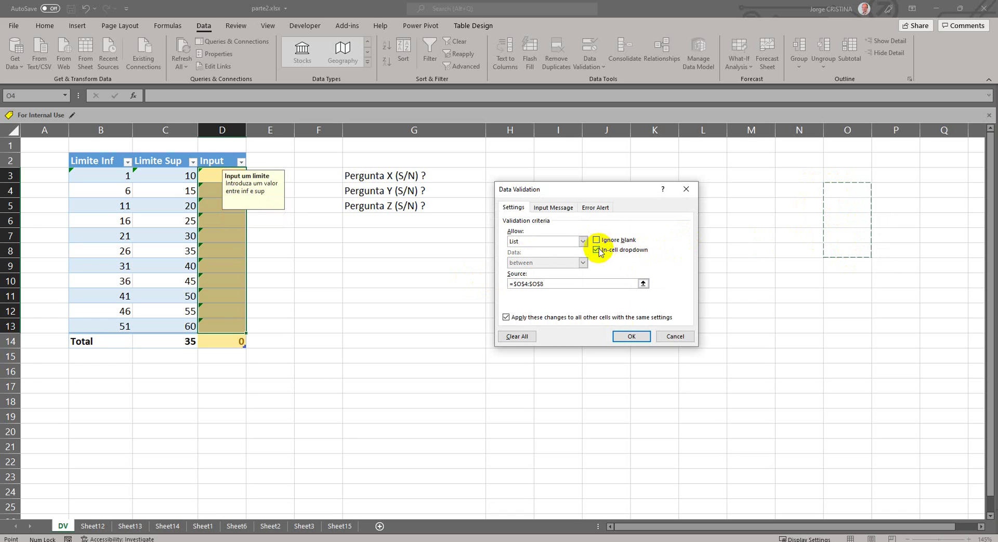
pyautogui.click(626, 335)
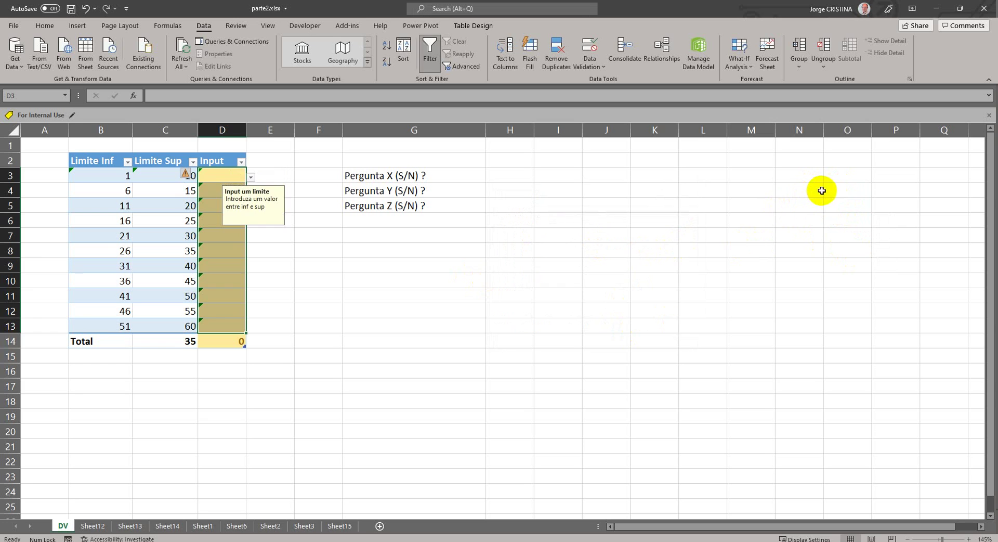
# - Fill cells O4 to O8 with the numbers 1, 2, 3, 4 and 5 as the list source
pyautogui.click(842, 200)
pyautogui.click(841, 197)
pyautogui.write('1 2 3 4')
pyautogui.press('Return')
pyautogui.write('5')
pyautogui.press('Return')
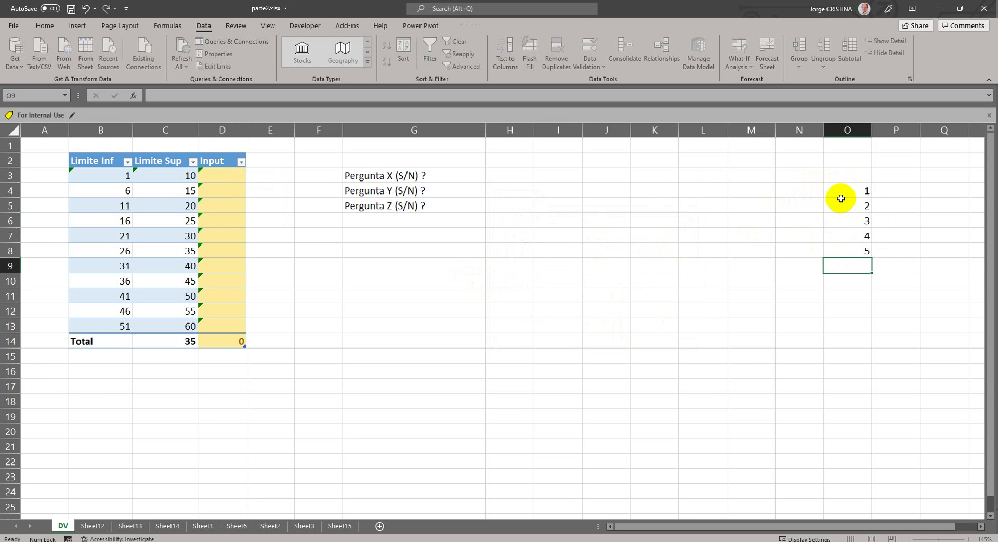
# - Examine the choices offered by the validation dropdown in cell D3 without picking one
pyautogui.click(209, 179)
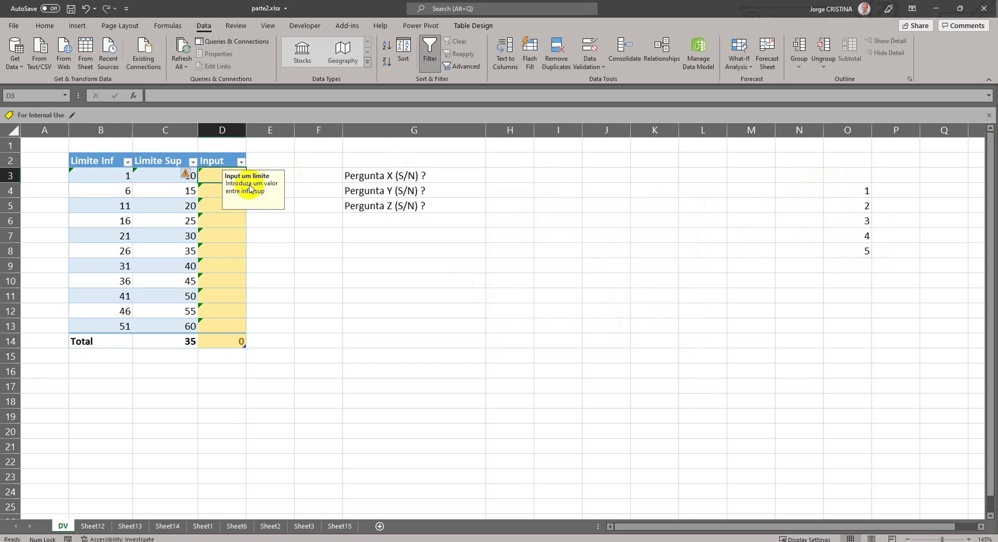
pyautogui.click(260, 205)
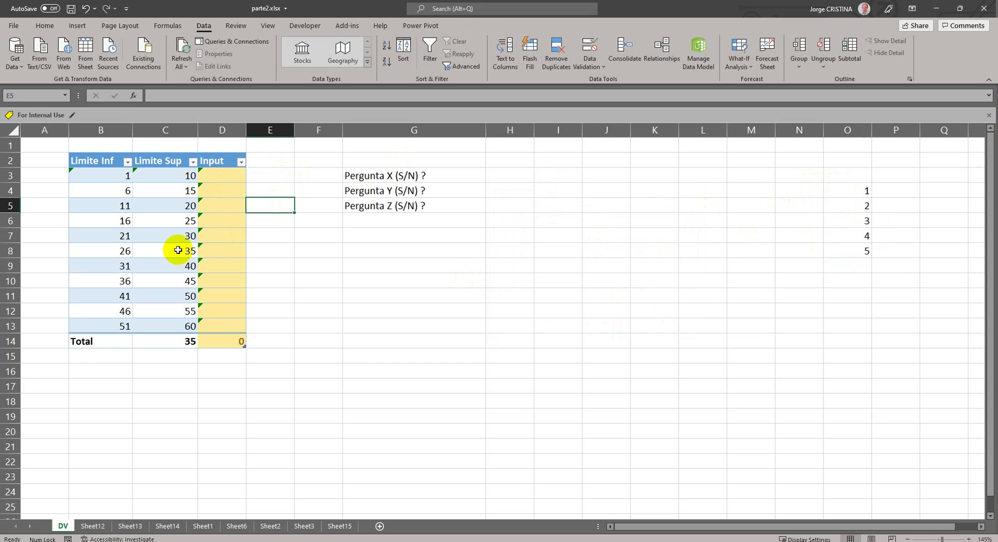
pyautogui.click(216, 168)
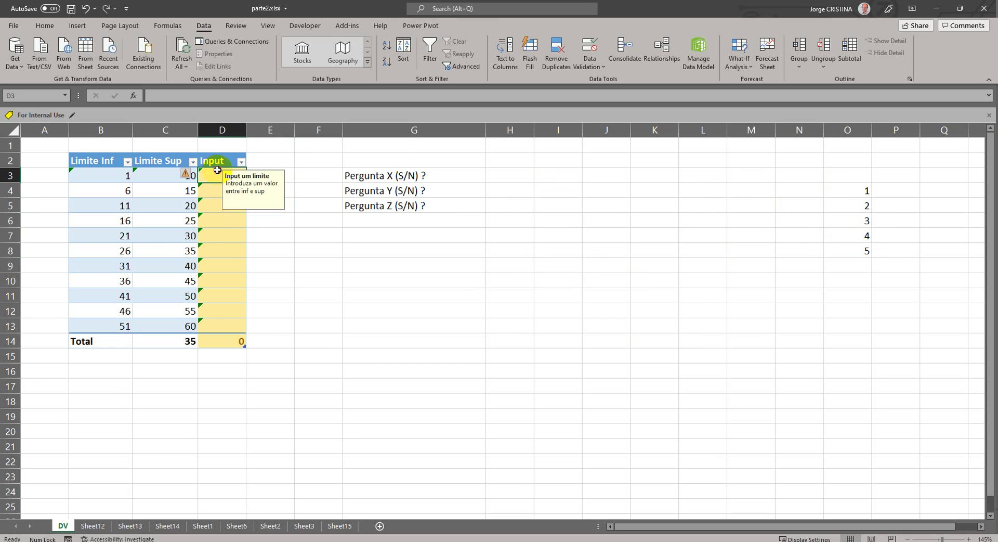
pyautogui.click(251, 180)
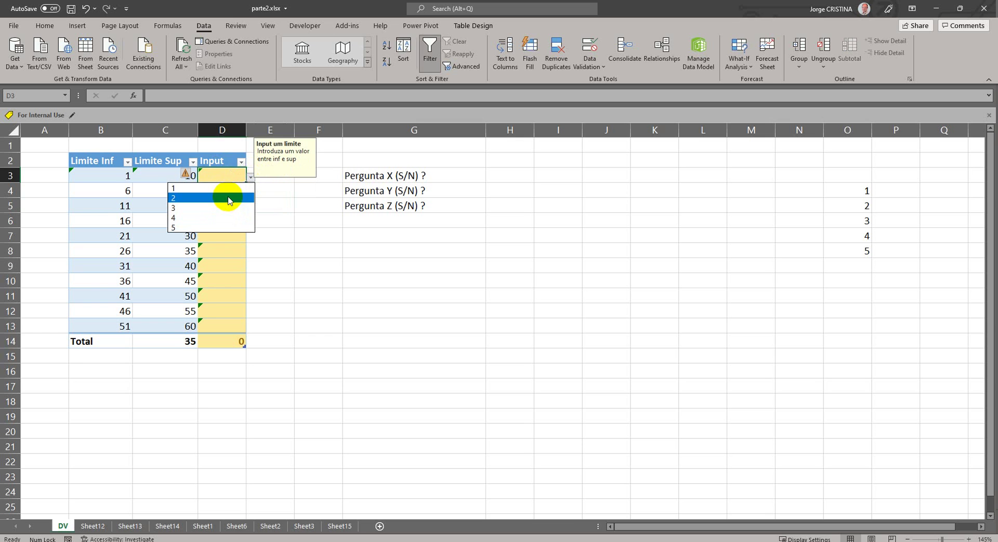
pyautogui.click(249, 176)
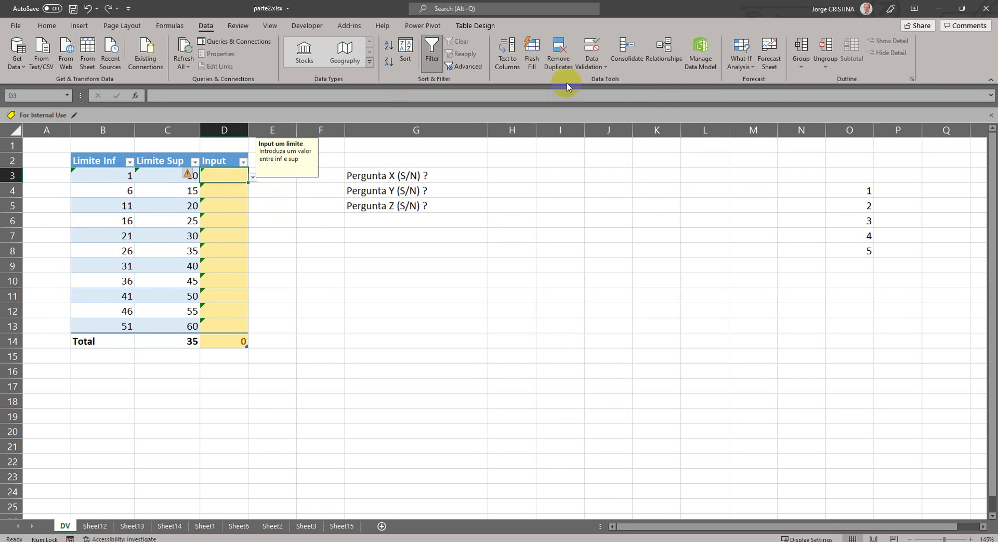
# - Replace the validation list's source range with the literal values 1;2;3;4;5 for all cells with the same settings
pyautogui.click(589, 60)
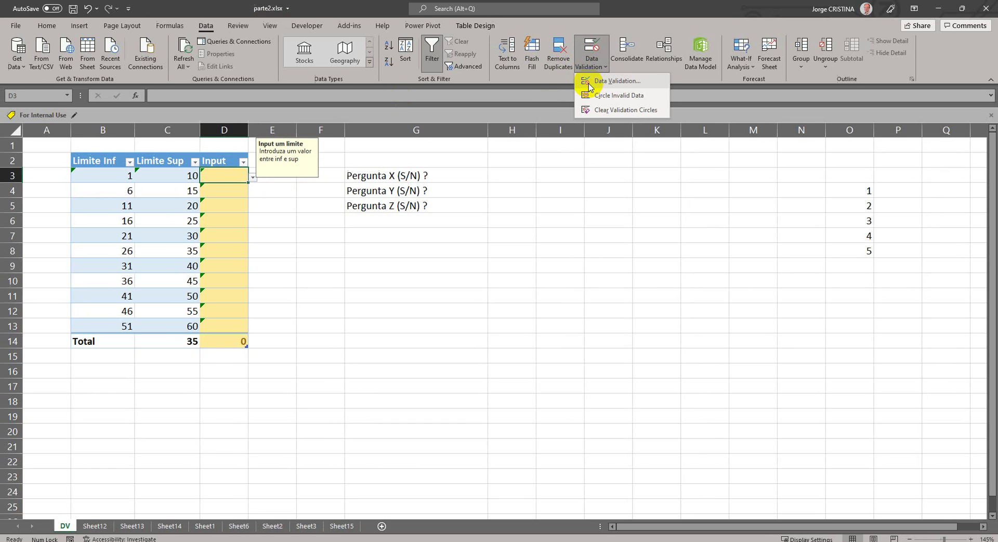
pyautogui.click(588, 83)
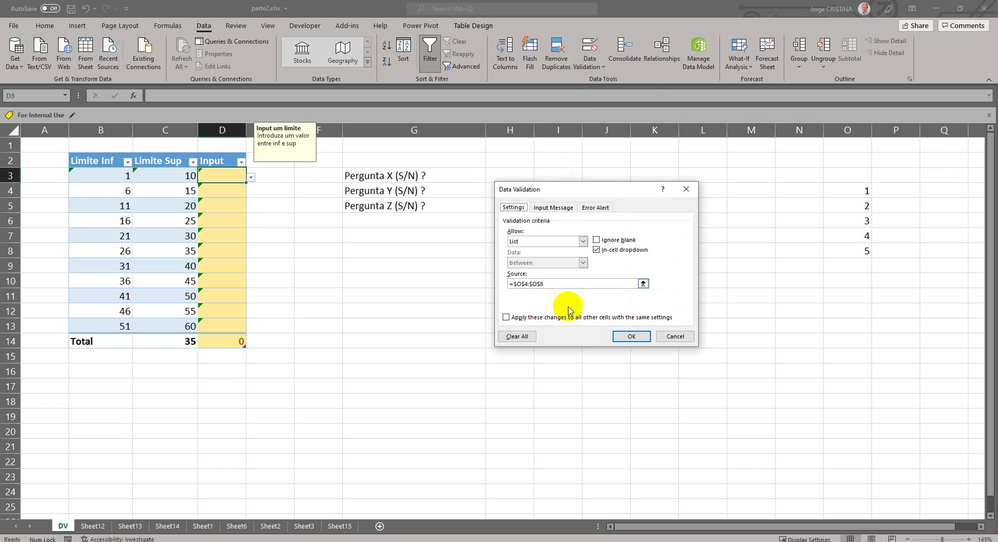
pyautogui.click(565, 285)
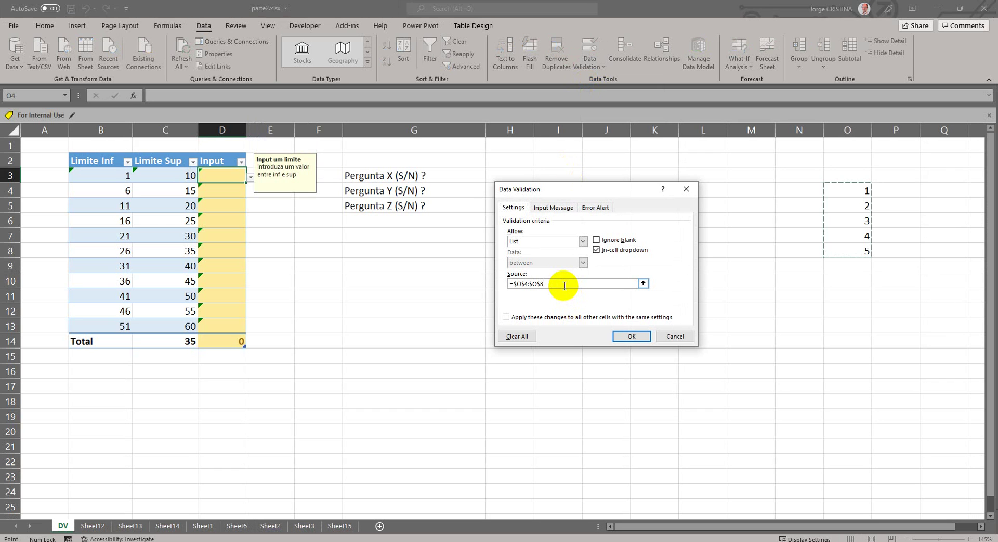
pyautogui.hotkey('shift', 'Home')
pyautogui.press('BackSpace')
pyautogui.press('BackSpace')
pyautogui.press('BackSpace')
pyautogui.press('BackSpace')
pyautogui.press('BackSpace')
pyautogui.press('BackSpace')
pyautogui.press('BackSpace')
pyautogui.press('BackSpace')
pyautogui.press('BackSpace')
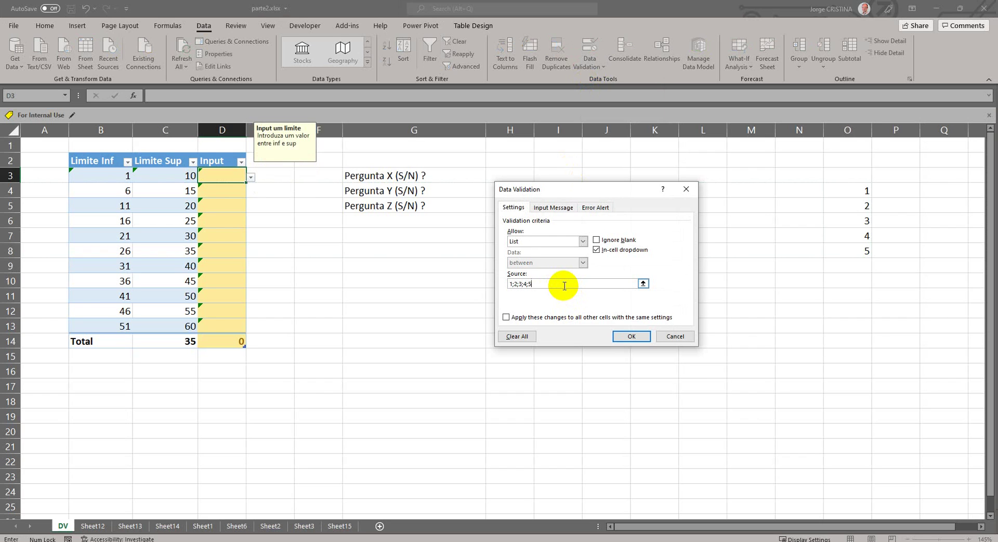
pyautogui.click(634, 318)
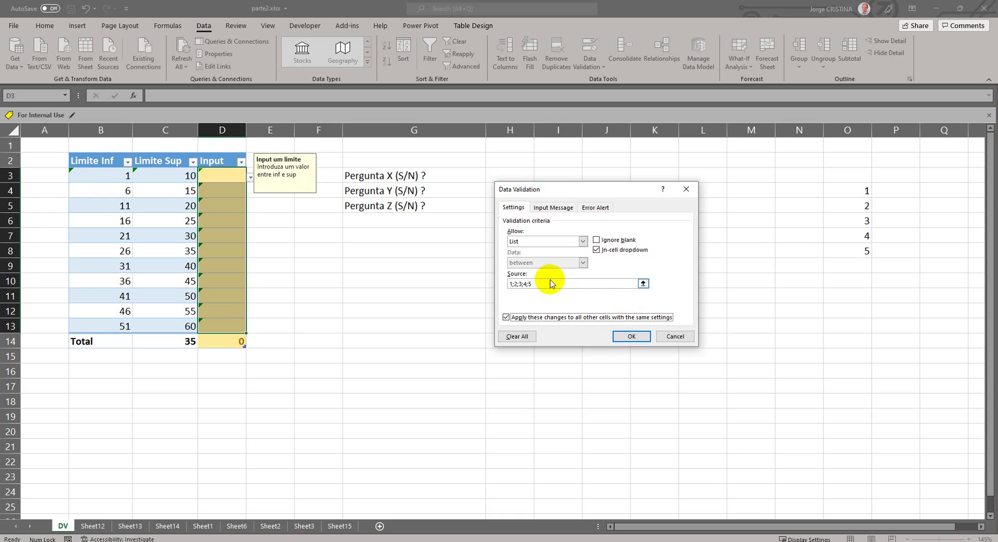
pyautogui.click(631, 336)
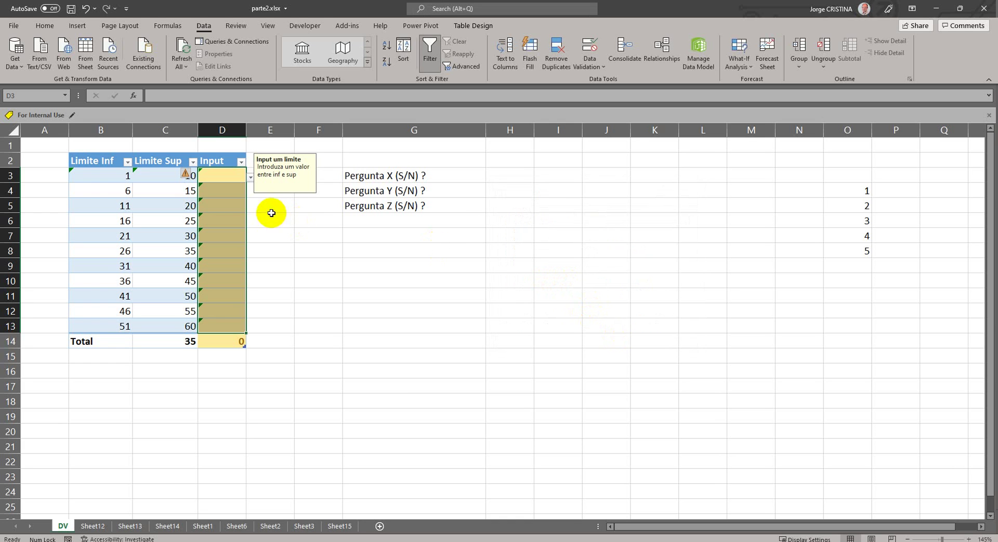
# - Choose 3 from the validation list in D3 and delete the source numbers in column O
pyautogui.click(250, 183)
pyautogui.click(241, 208)
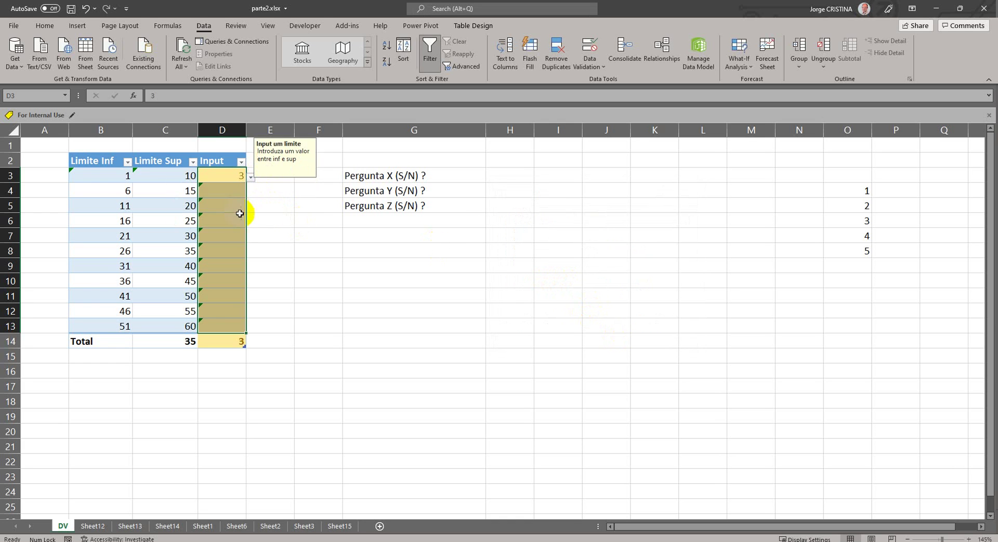
pyautogui.click(237, 236)
pyautogui.moveTo(852, 175); pyautogui.dragTo(858, 306)
pyautogui.press('Delete')
# - Choose 3 in cell D4 and 5 in cell D6 from their validation lists
pyautogui.click(228, 190)
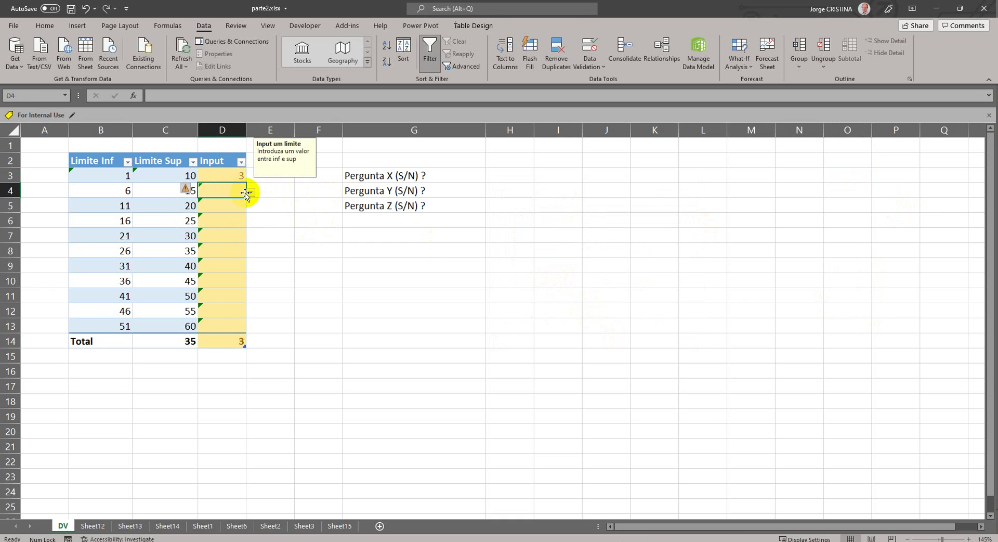
pyautogui.click(251, 193)
pyautogui.click(228, 222)
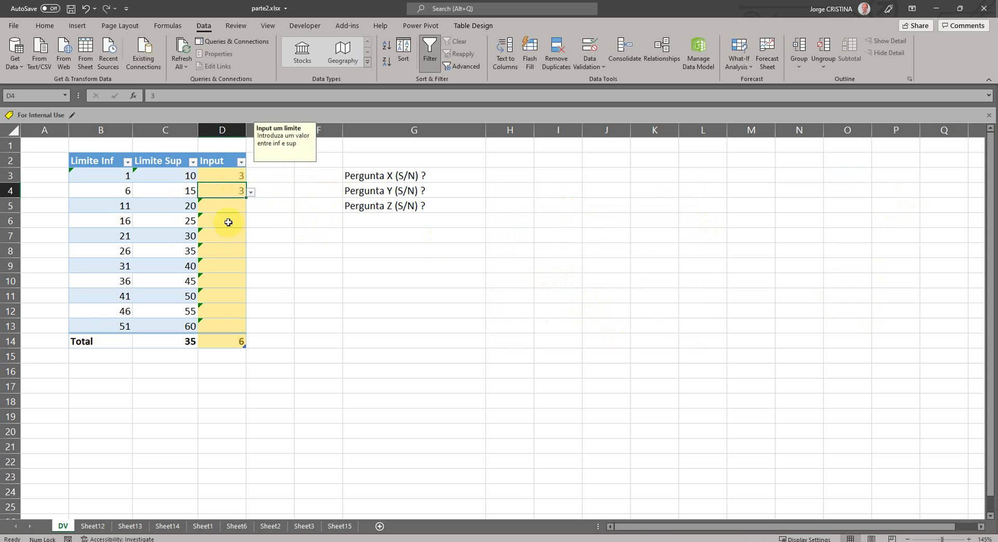
pyautogui.click(228, 220)
pyautogui.click(251, 222)
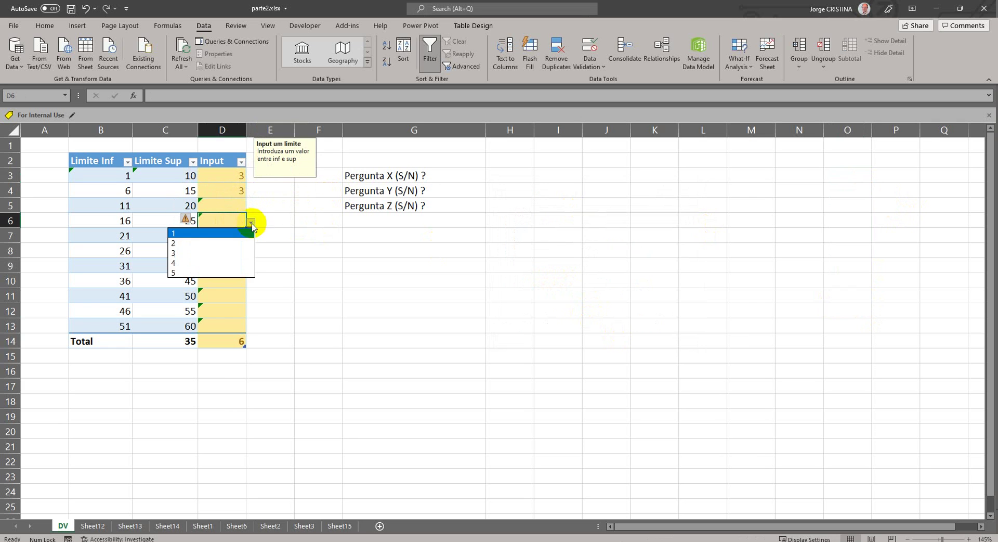
pyautogui.click(226, 271)
pyautogui.click(391, 295)
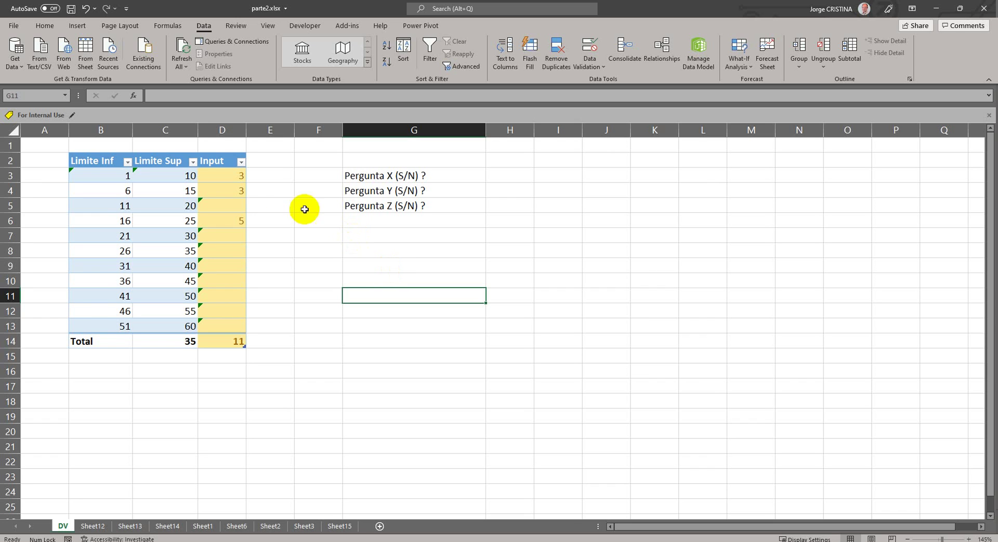
# - Switch the validation from cell D3 to Custom for all cells with the same settings, using the formula =D3>C3
pyautogui.click(232, 174)
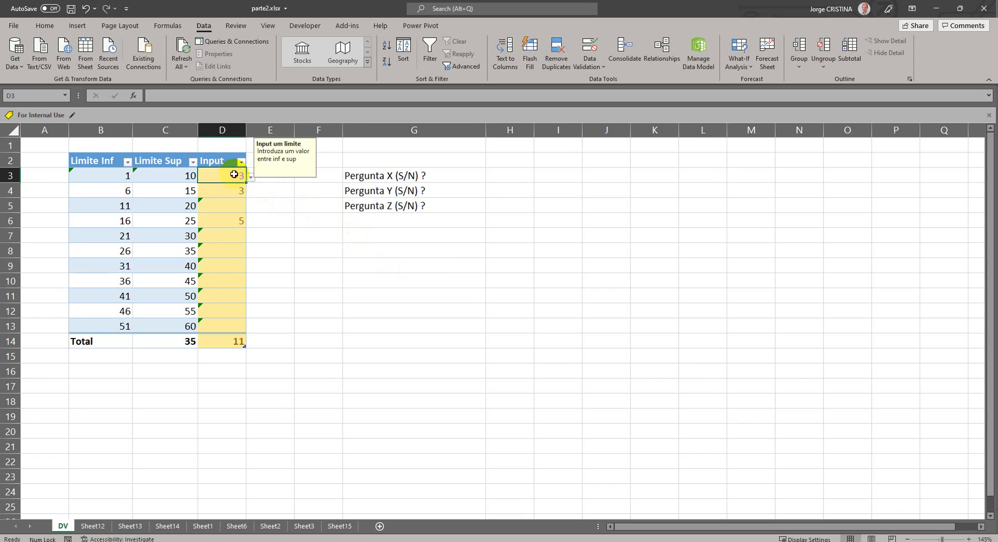
pyautogui.click(593, 47)
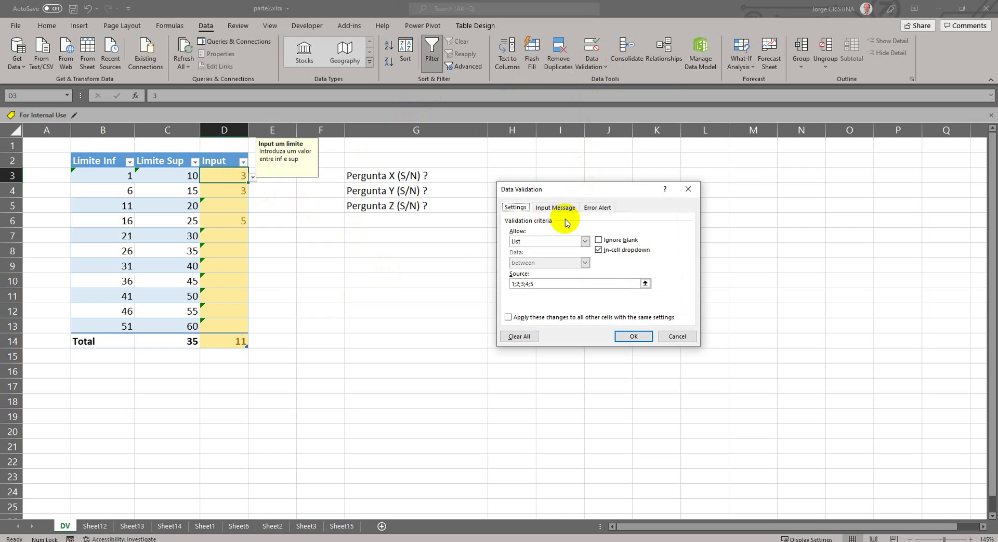
pyautogui.click(541, 318)
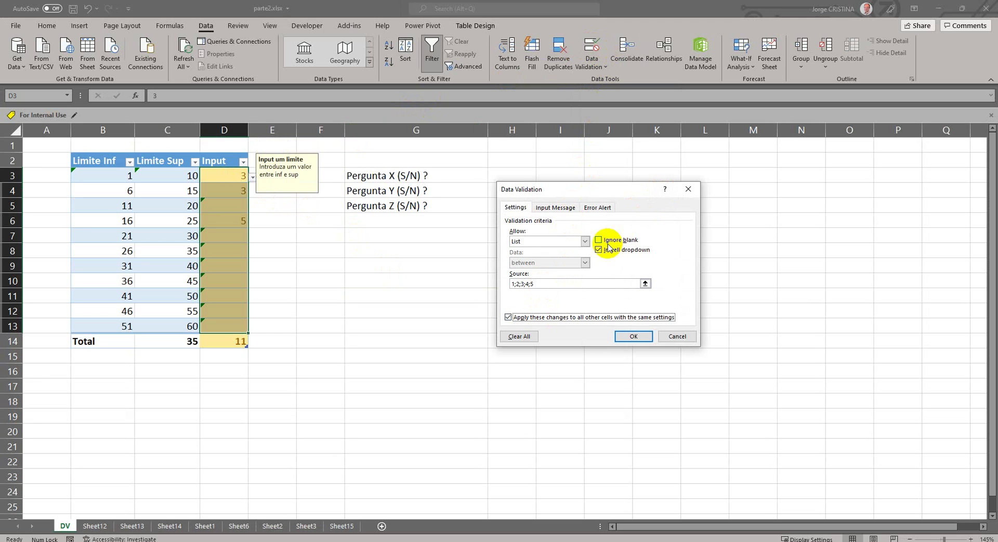
pyautogui.click(585, 241)
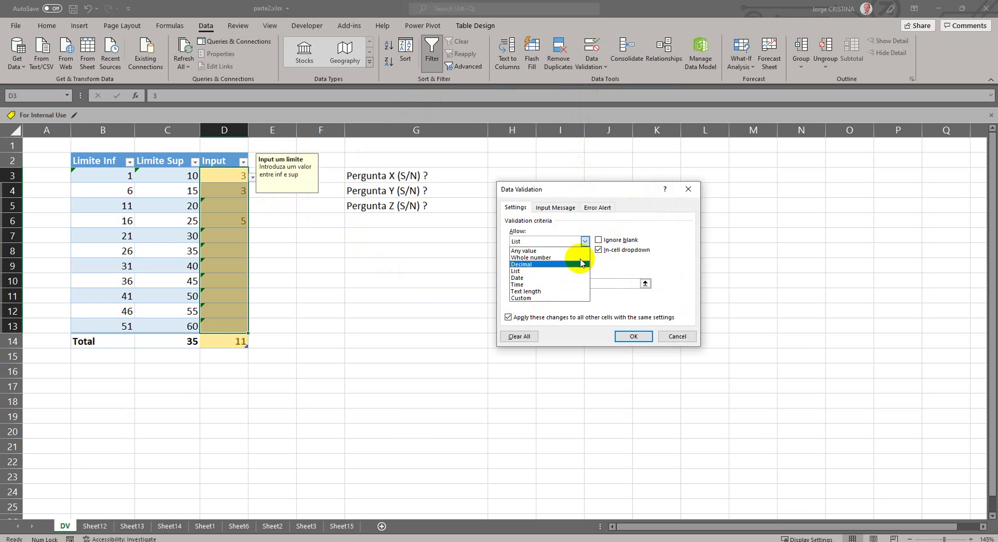
pyautogui.click(557, 298)
pyautogui.click(552, 284)
pyautogui.moveTo(552, 284); pyautogui.dragTo(486, 282)
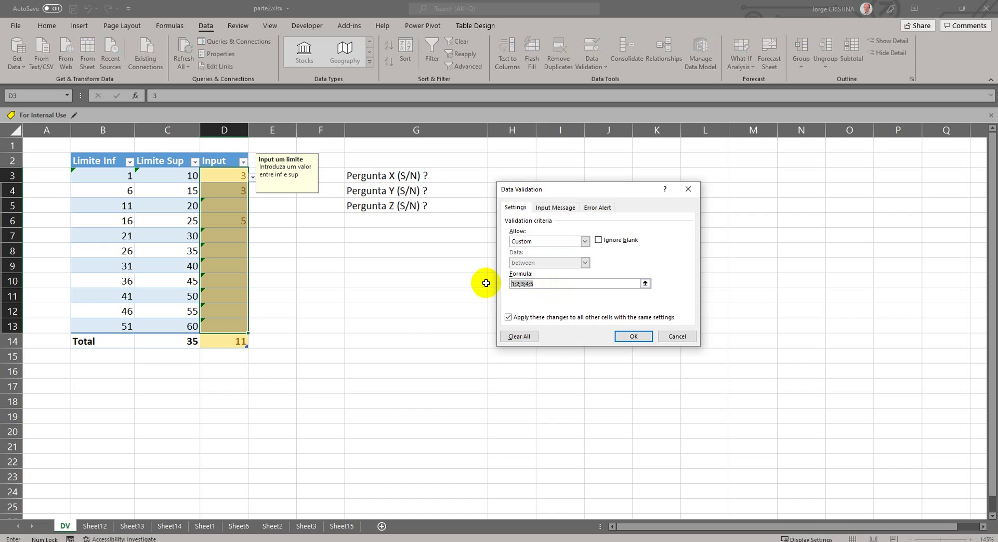
pyautogui.write('=D3>C3')
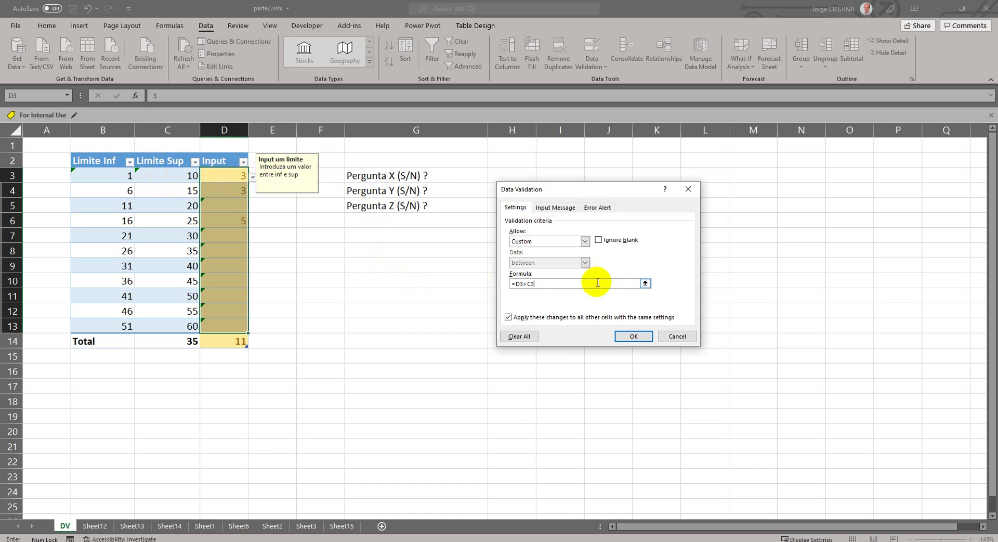
# - Replace the custom validation formula with =and(d3>b3;d3<c3) and apply it to the Input column
pyautogui.press('BackSpace')
pyautogui.press('BackSpace')
pyautogui.press('BackSpace')
pyautogui.press('BackSpace')
pyautogui.press('BackSpace')
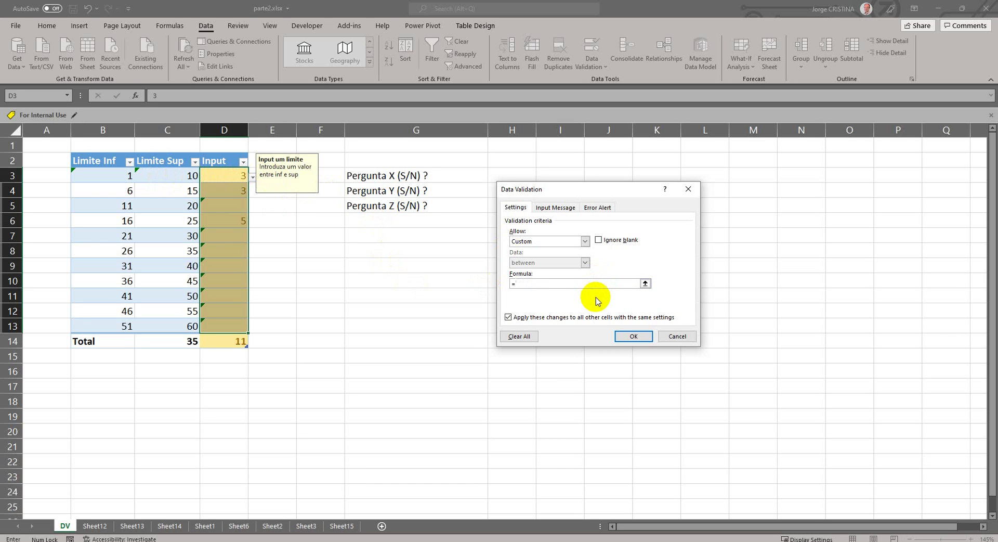
pyautogui.write('nd')
pyautogui.press('BackSpace')
pyautogui.press('BackSpace')
pyautogui.write('(d3>b3;d3<')
pyautogui.write('c3)')
pyautogui.click(520, 284)
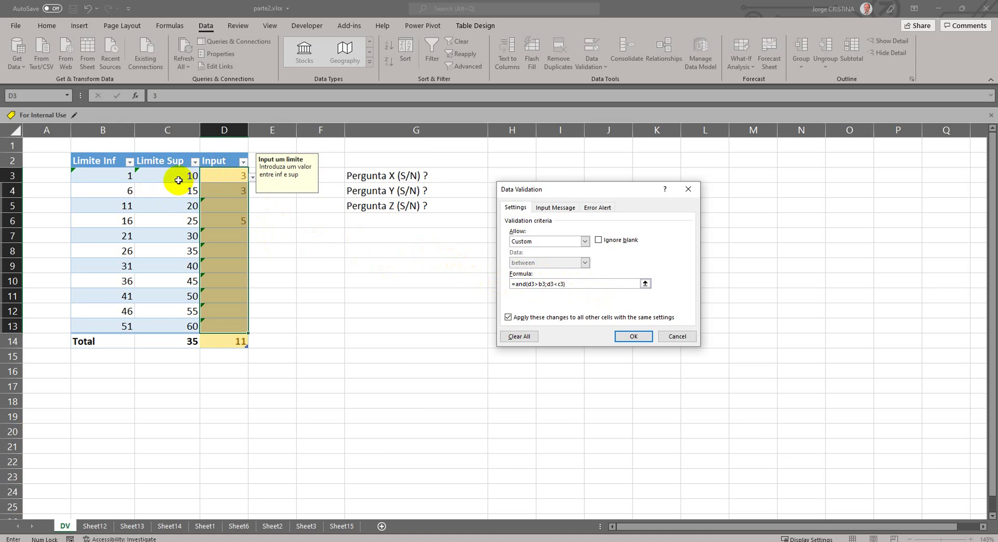
pyautogui.click(633, 335)
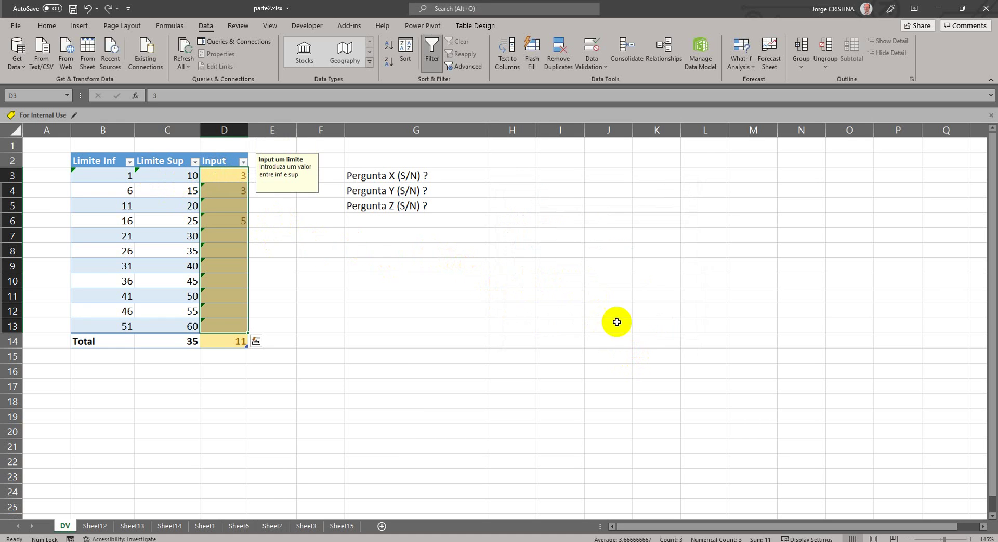
# - Try to enter 20 in cell D3 to test the custom validation, and cancel the entry
pyautogui.click(240, 175)
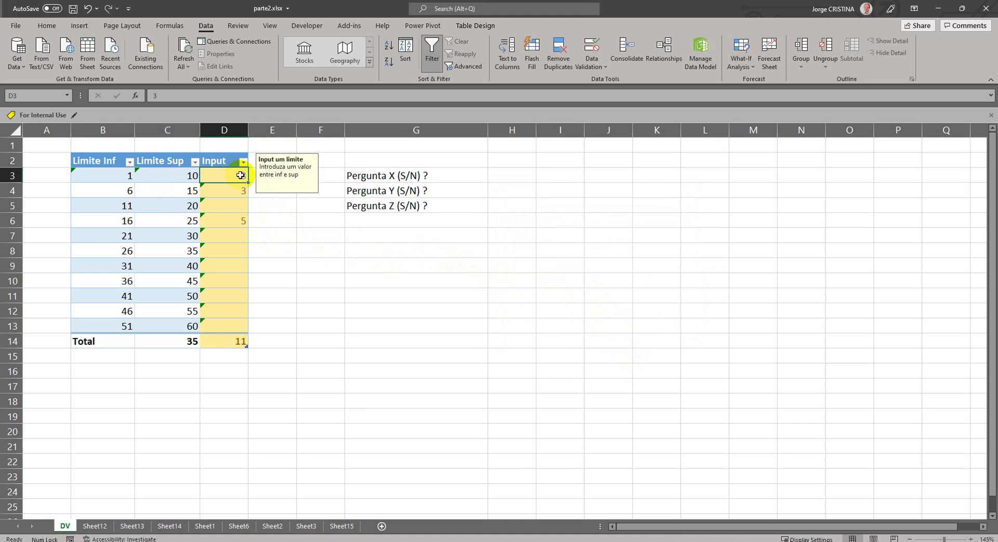
pyautogui.write('20')
pyautogui.press('Return')
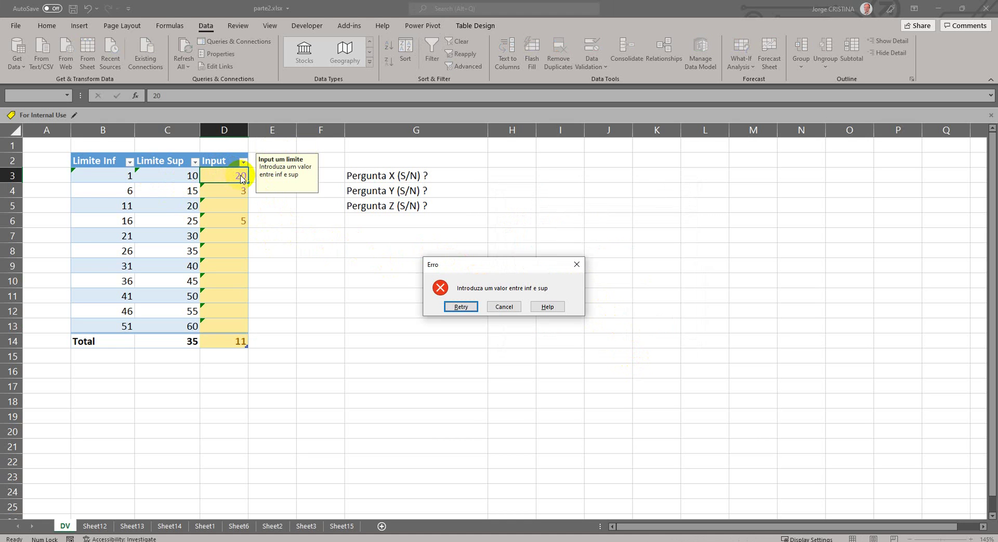
pyautogui.press('Tab')
pyautogui.press('Return')
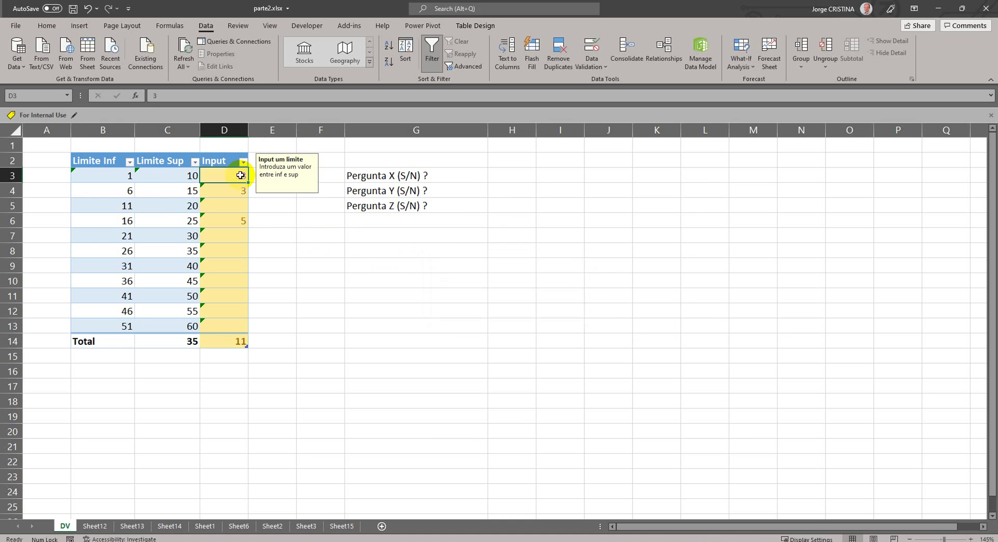
# - Enter 5 in cell D3 as a value between its lower and upper limits
pyautogui.write('5')
pyautogui.press('Return')
pyautogui.click(240, 176)
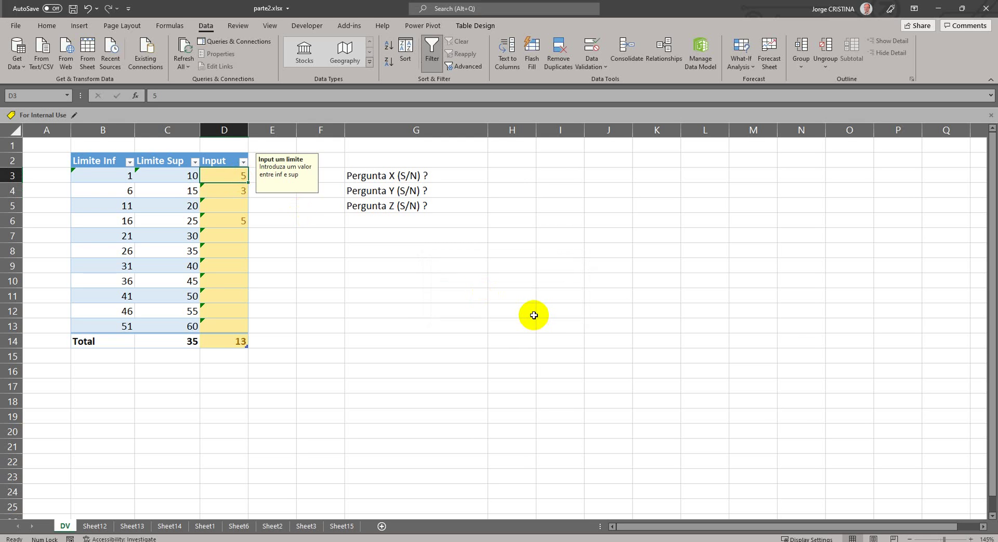
# - Enter 12 in cell D5 of the Input column
pyautogui.press('Down')
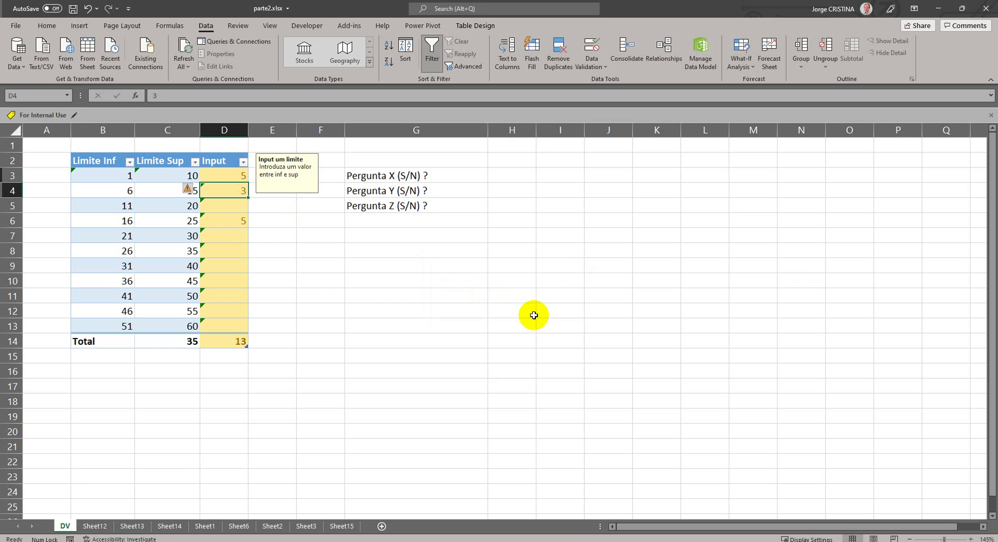
pyautogui.press('Down')
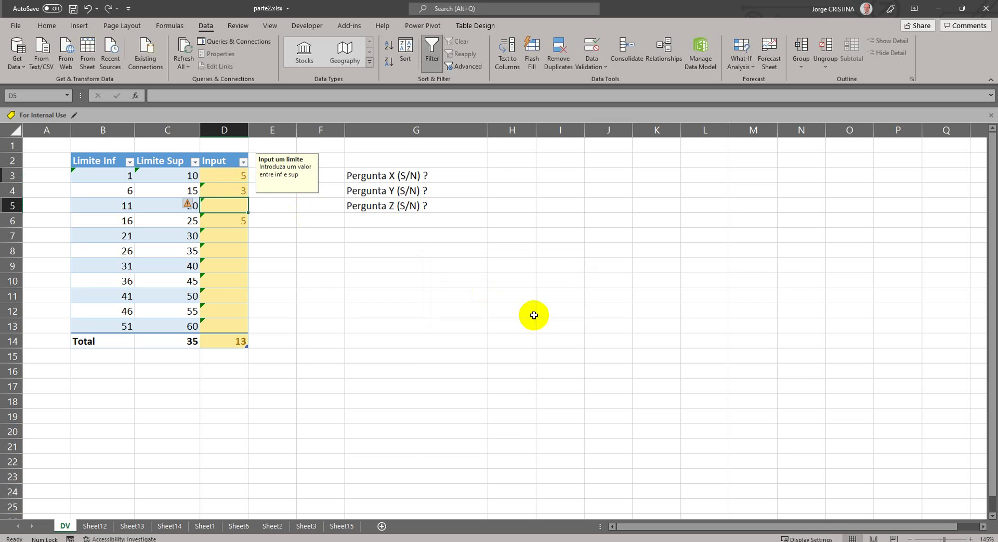
pyautogui.write('12')
pyautogui.press('Return')
# - Try to replace the value in cell D5 with 9, below its lower limit, and cancel the entry
pyautogui.press('Up')
pyautogui.write('9')
pyautogui.press('Return')
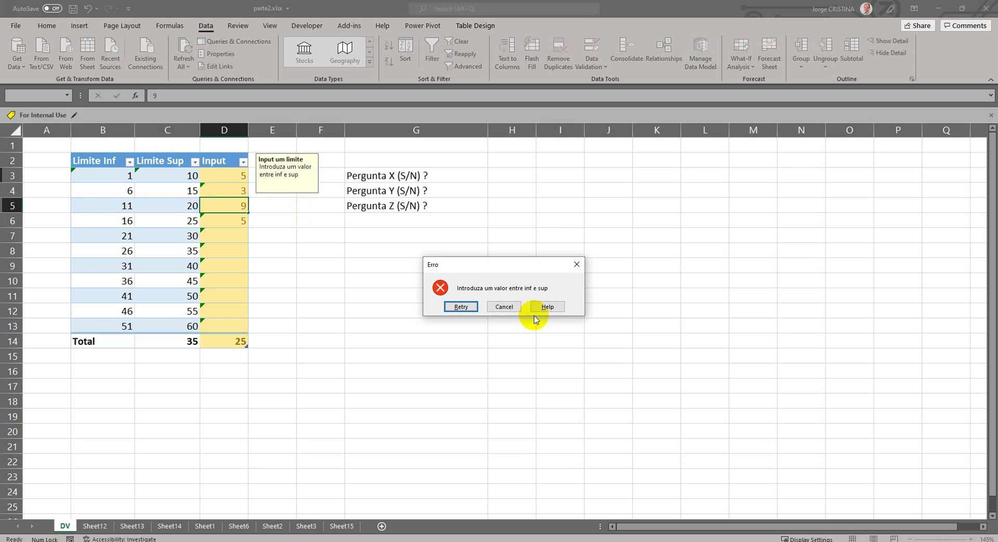
pyautogui.press('Escape')
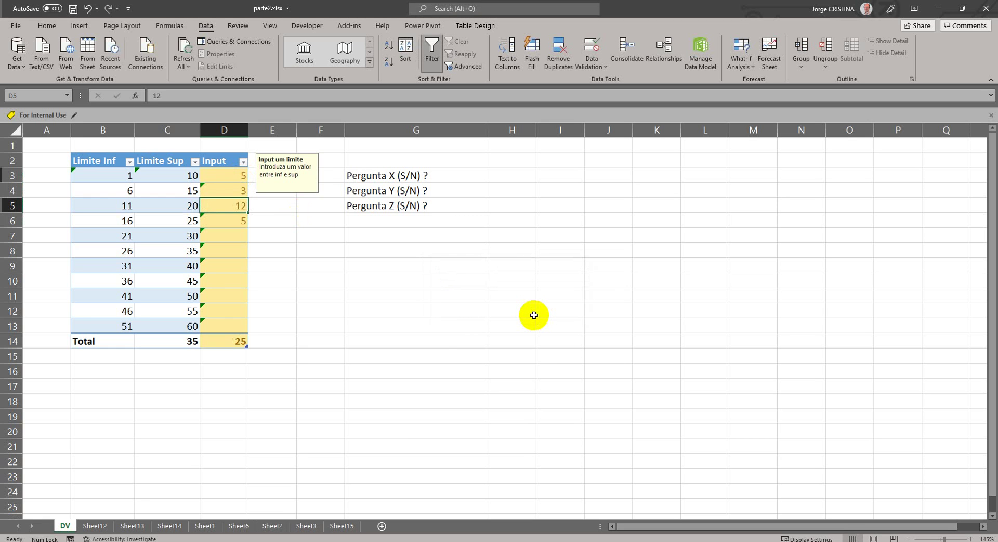